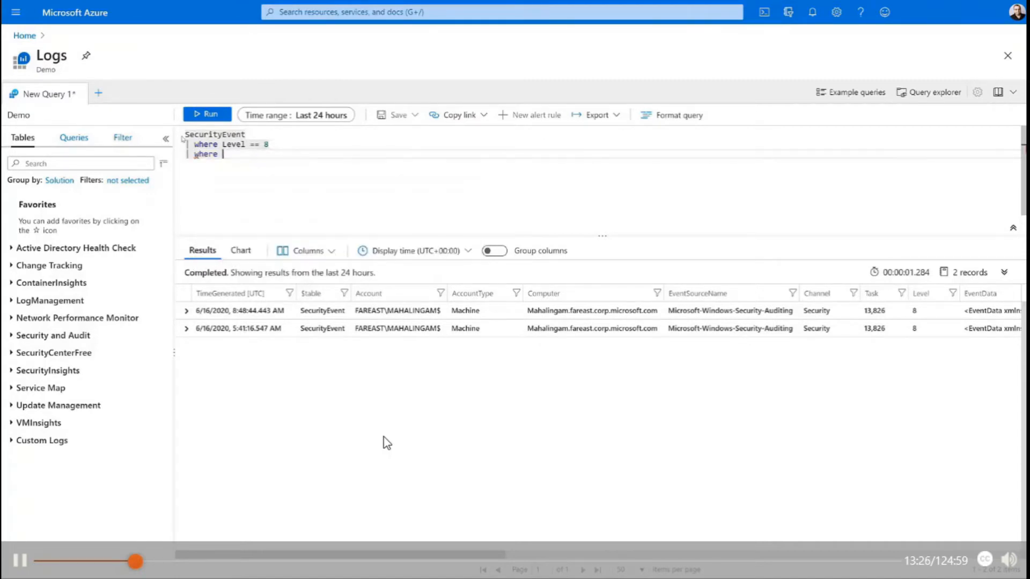
Step: Complete the second filter of the SecurityEvent query as EventID == 4672 and run the query
{"action": "type", "text": "EventID "}
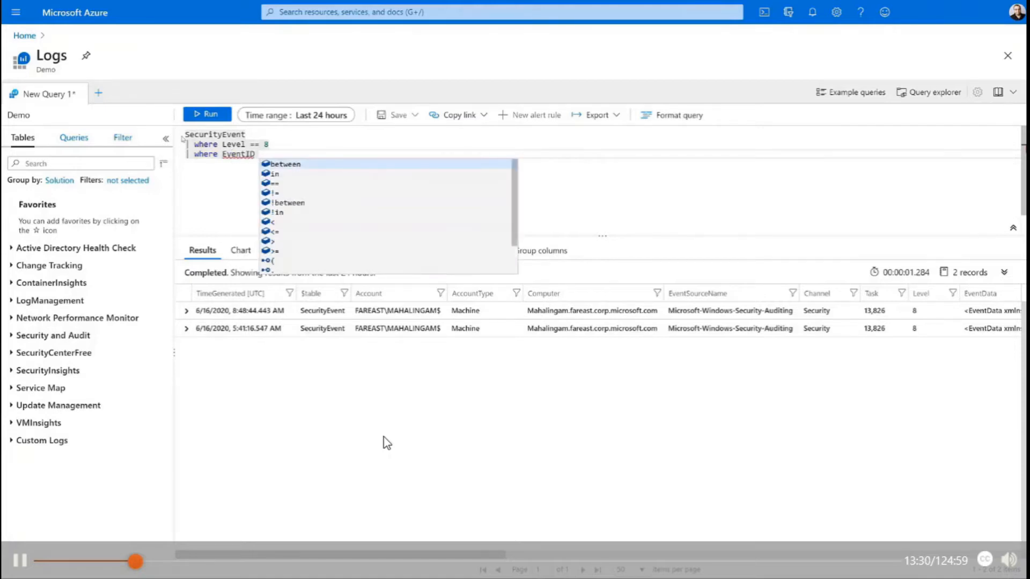
{"action": "type", "text": "== 4672"}
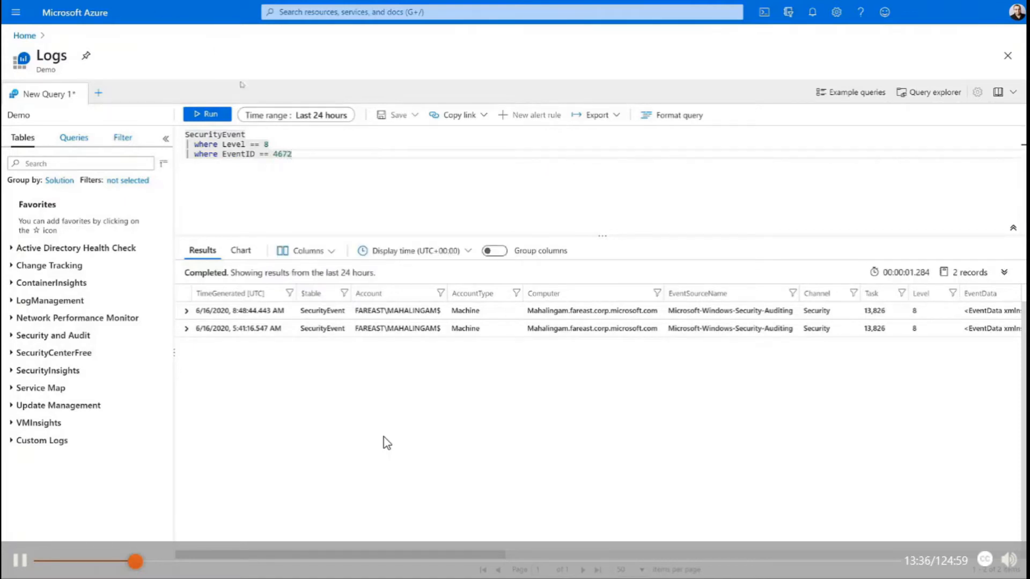
{"action": "left_click", "coordinate": [219, 118]}
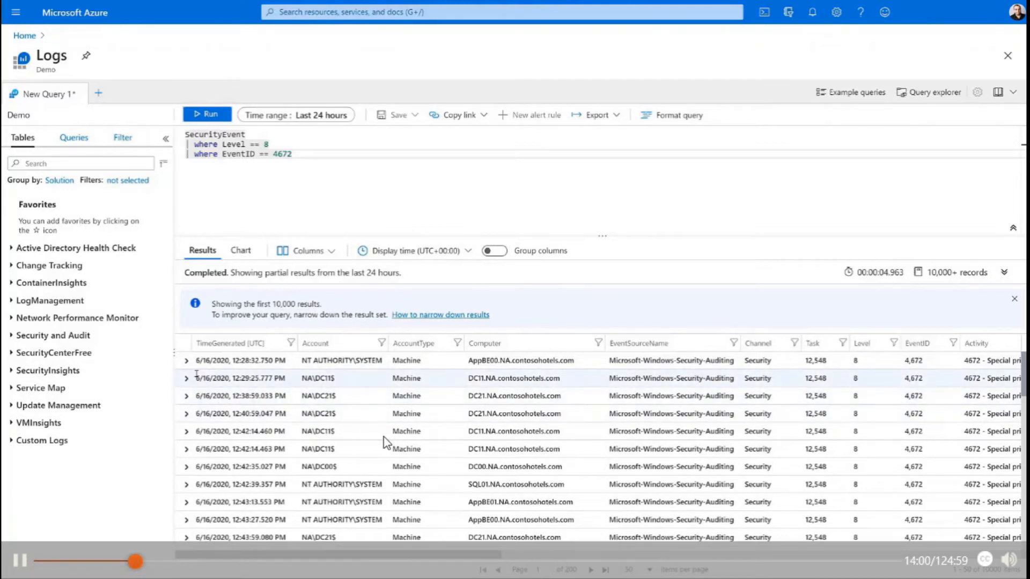
Step: Expand the first result record, review its event details including Activity and PrivilegeList, and collapse it
{"action": "left_click", "coordinate": [186, 360]}
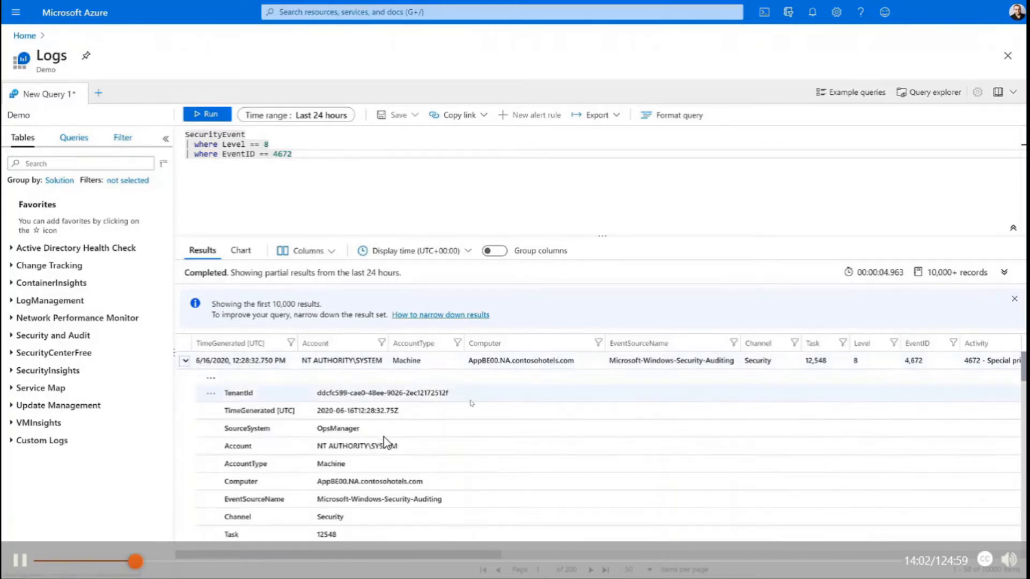
{"action": "scroll", "coordinate": [471, 403], "scroll_direction": "down", "scroll_amount": 1}
{"action": "scroll", "coordinate": [472, 403], "scroll_direction": "down", "scroll_amount": 3}
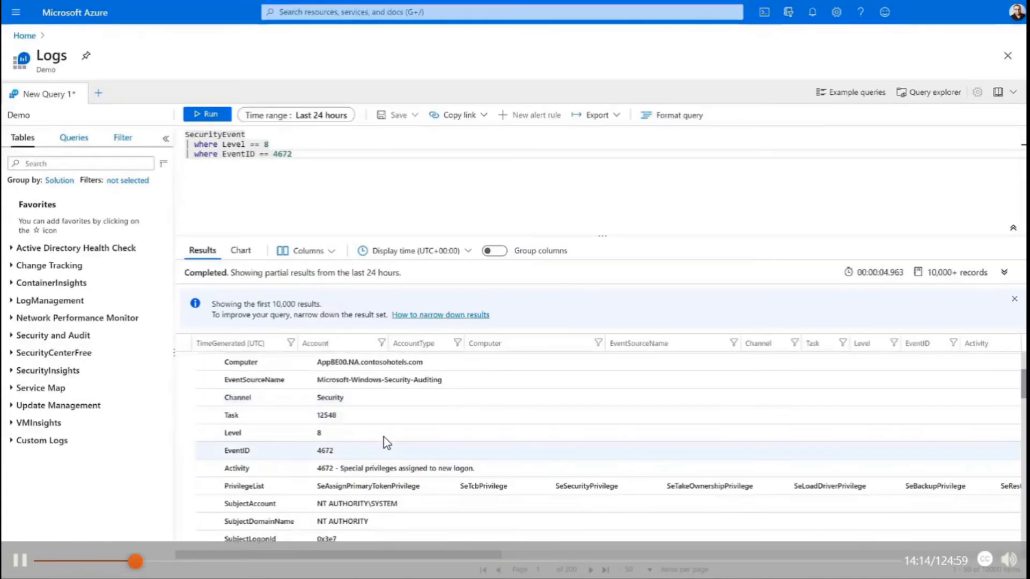
{"action": "scroll", "coordinate": [231, 403], "scroll_direction": "up", "scroll_amount": 3}
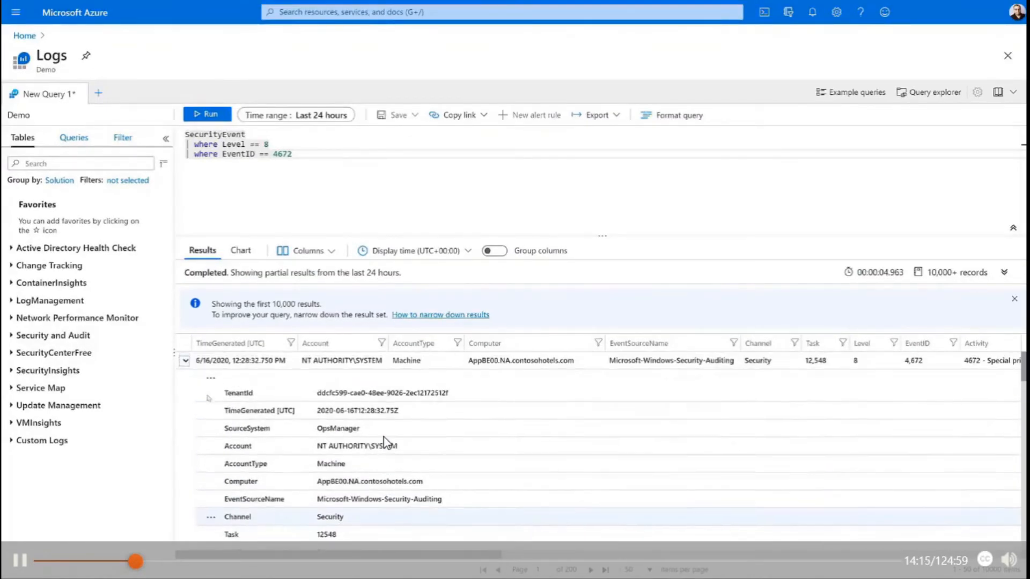
{"action": "left_click", "coordinate": [185, 361]}
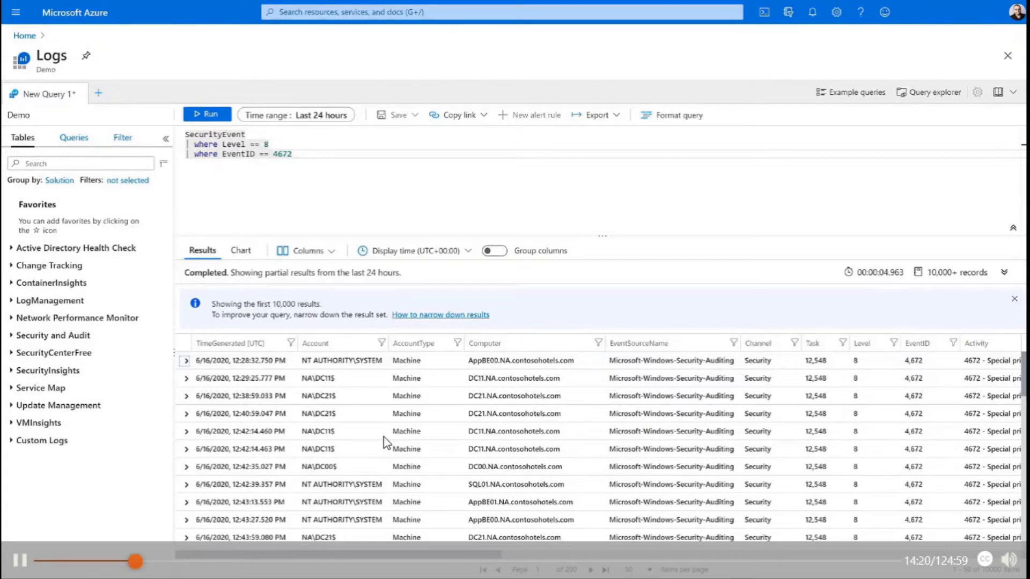
Step: Replace the whole query with one on the Perf table filtered by TimeGenerated > ago(7d)
{"action": "left_click", "coordinate": [300, 171]}
{"action": "key", "text": "ctrl+a"}
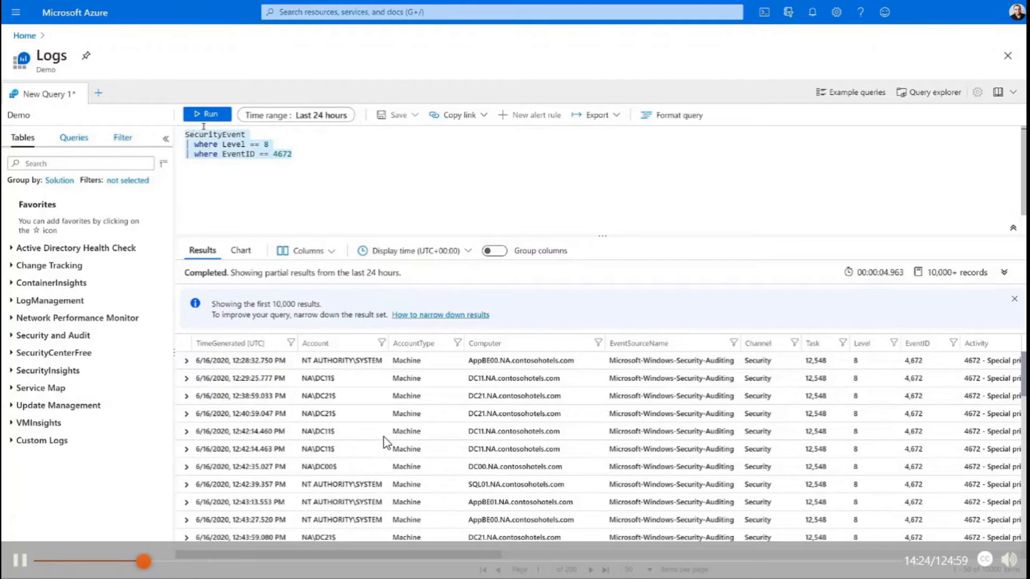
{"action": "type", "text": "Perf"}
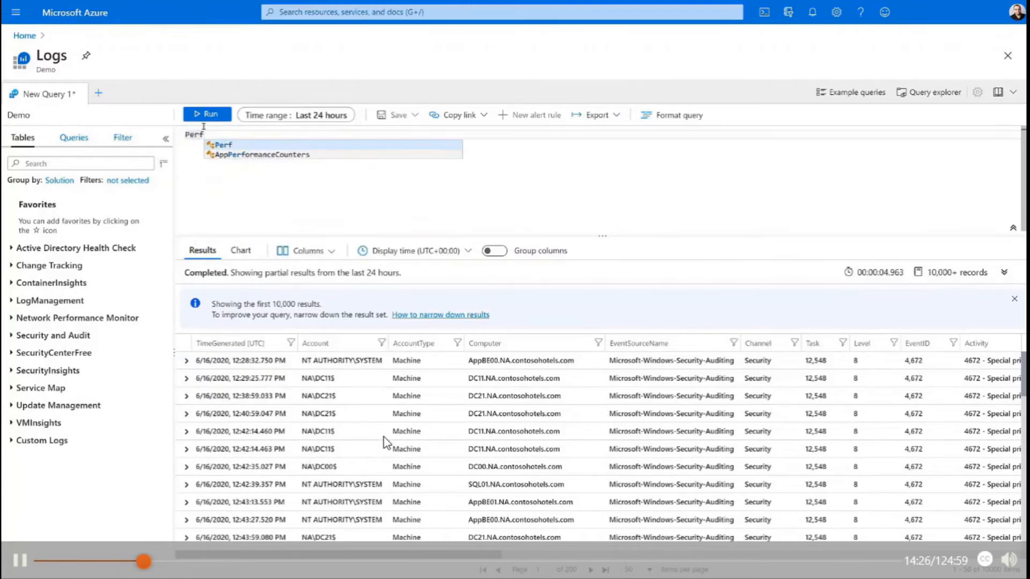
{"action": "key", "text": "Return"}
{"action": "type", "text": "| where Time"}
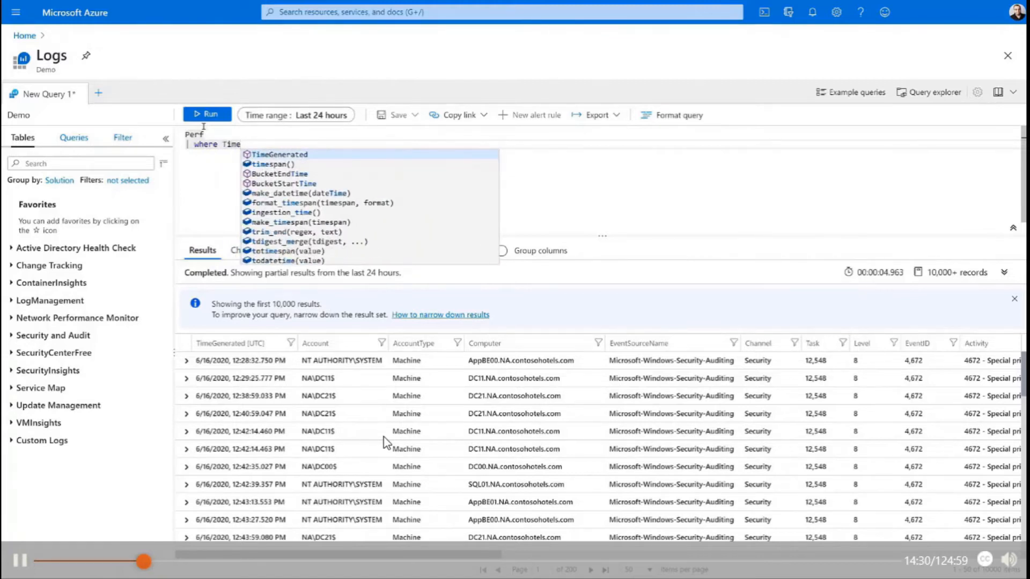
{"action": "key", "text": "Tab"}
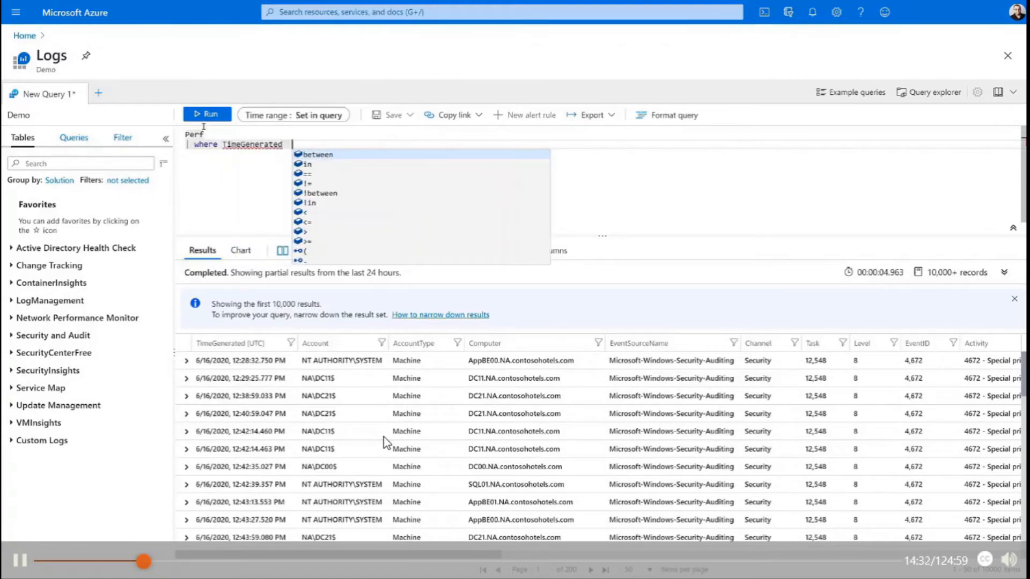
{"action": "type", "text": ">"}
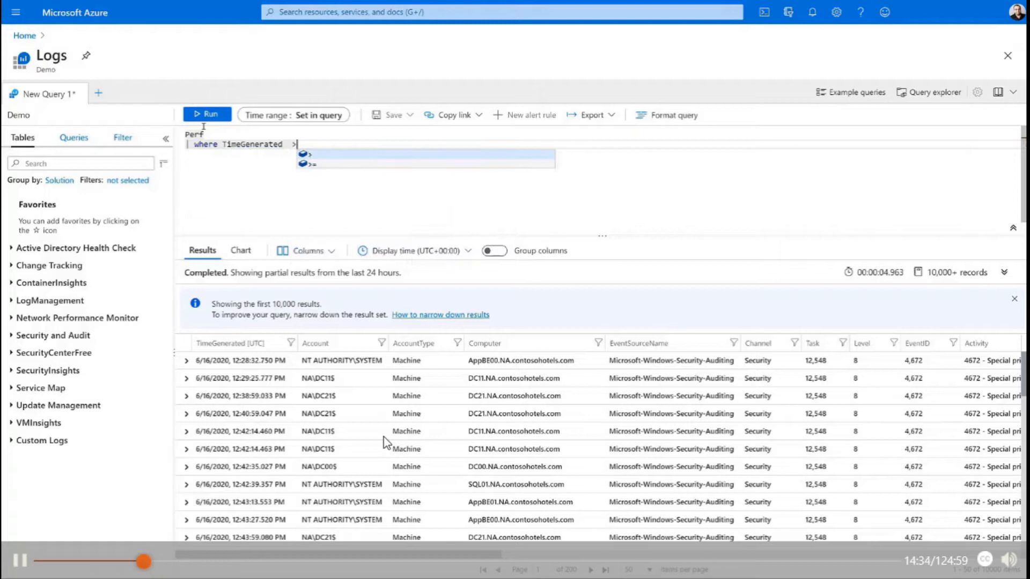
{"action": "type", "text": " ago("}
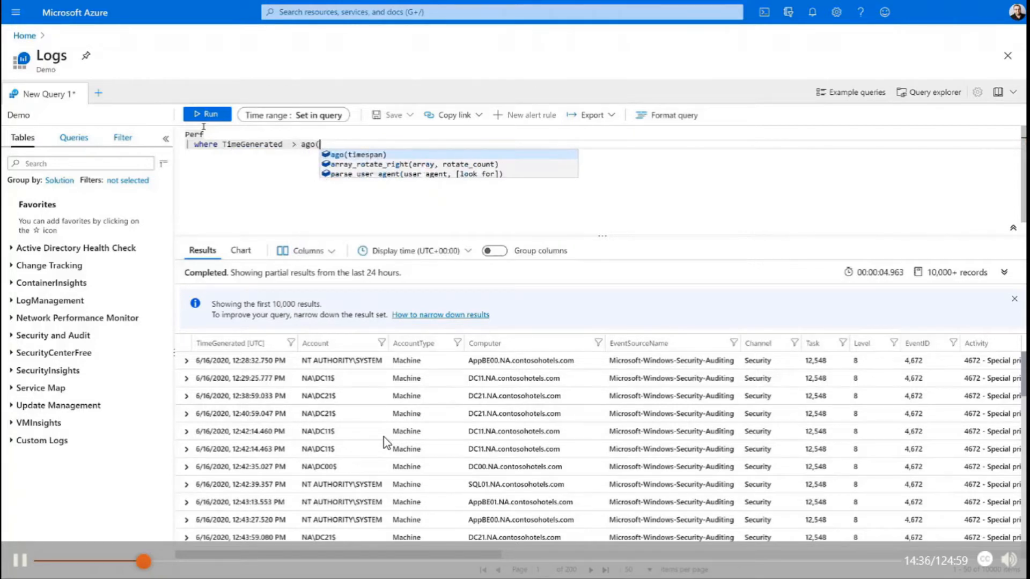
{"action": "type", "text": "7d"}
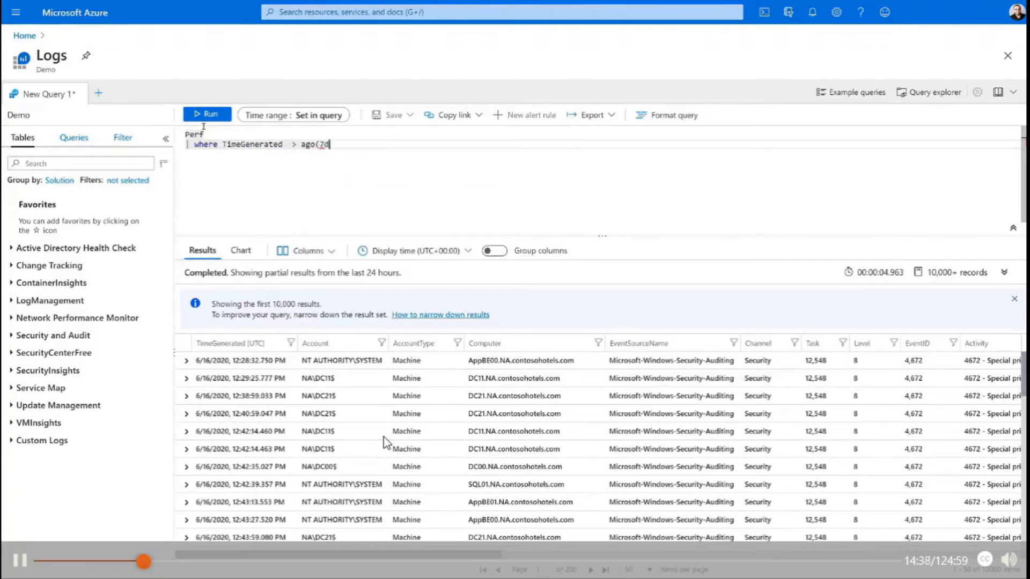
{"action": "type", "text": ")"}
{"action": "key", "text": "Return"}
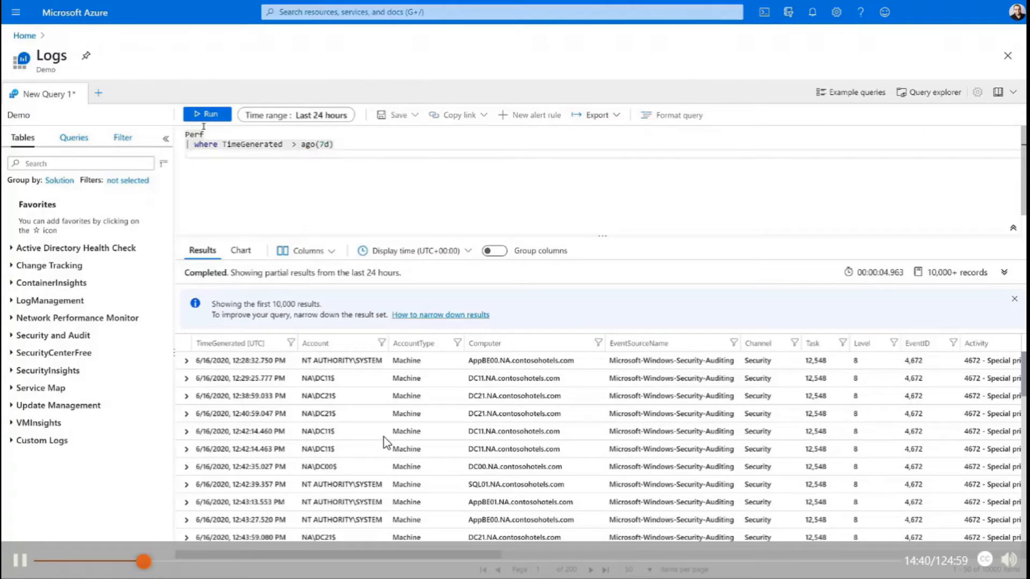
Step: Add a where line to the Perf query filtering Computer == "ContosoAzADDS2"
{"action": "type", "text": "| where "}
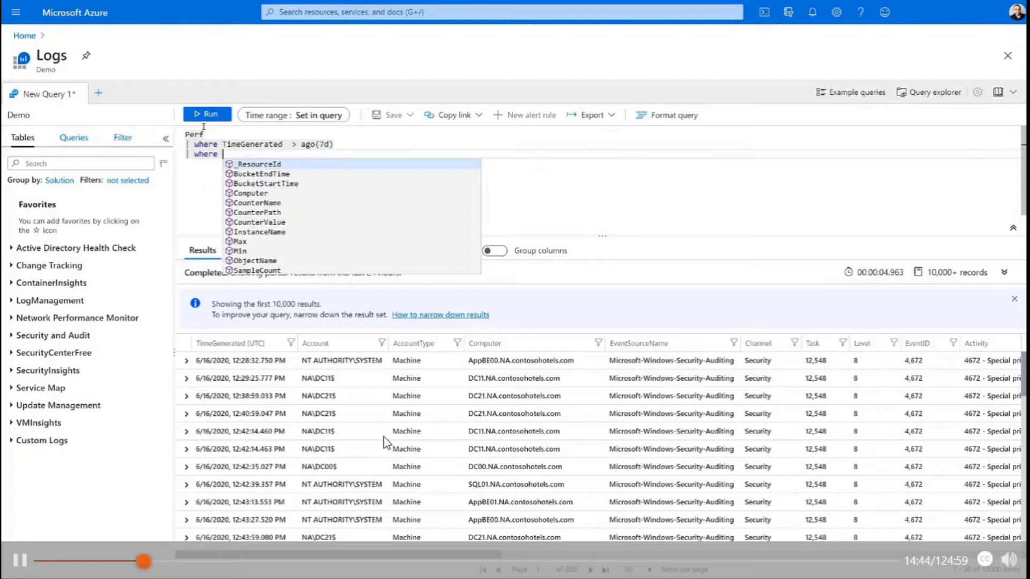
{"action": "type", "text": "Comp"}
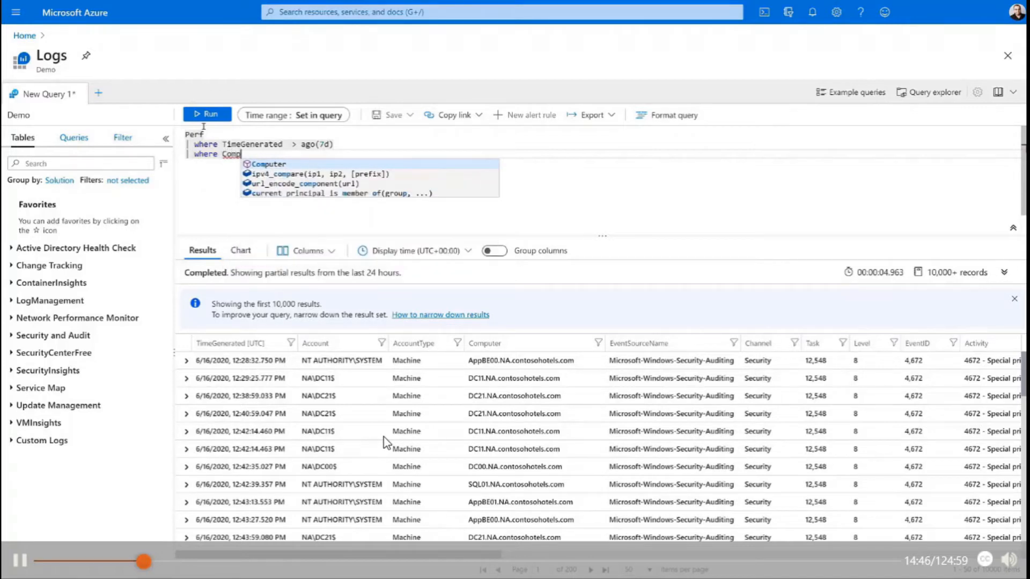
{"action": "key", "text": "Tab"}
{"action": "type", "text": "== \""}
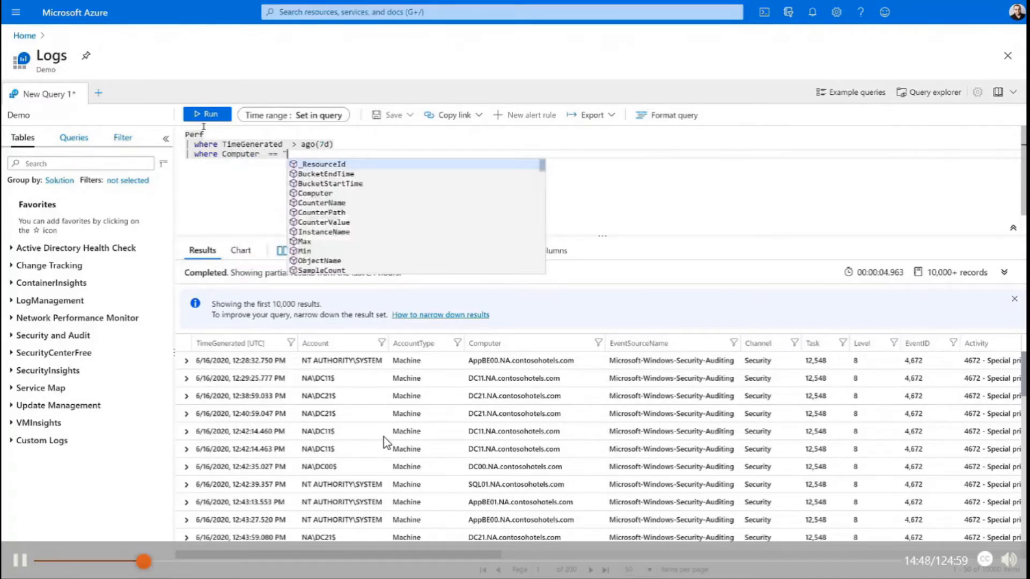
{"action": "type", "text": "Co"}
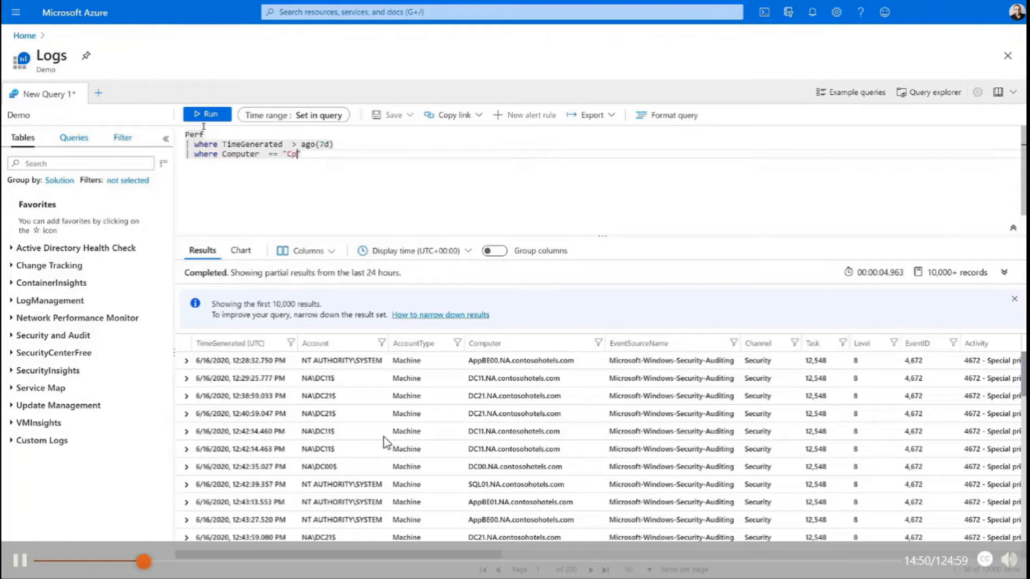
{"action": "type", "text": "ntosoAzADDS2"}
{"action": "key", "text": "Return"}
Step: Add another where line to the query filtering CounterName == "Available MBytes"
{"action": "type", "text": "| "}
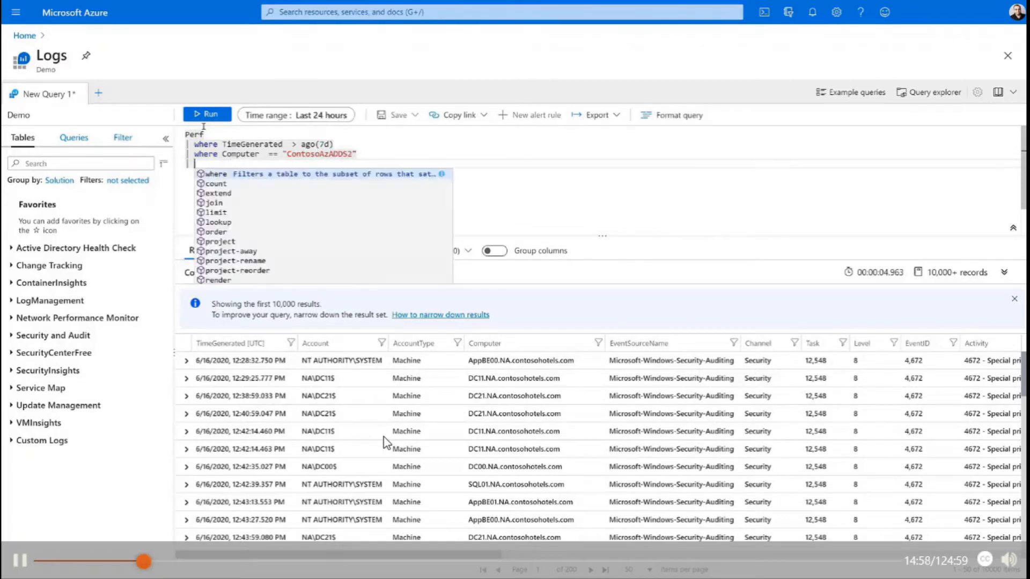
{"action": "type", "text": "where "}
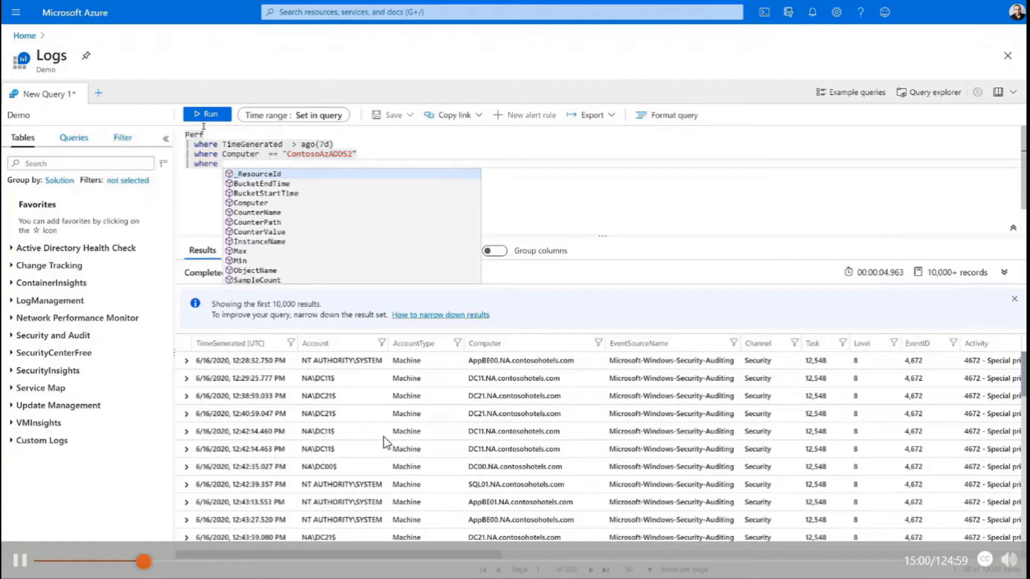
{"action": "type", "text": "cou"}
{"action": "key", "text": "Down"}
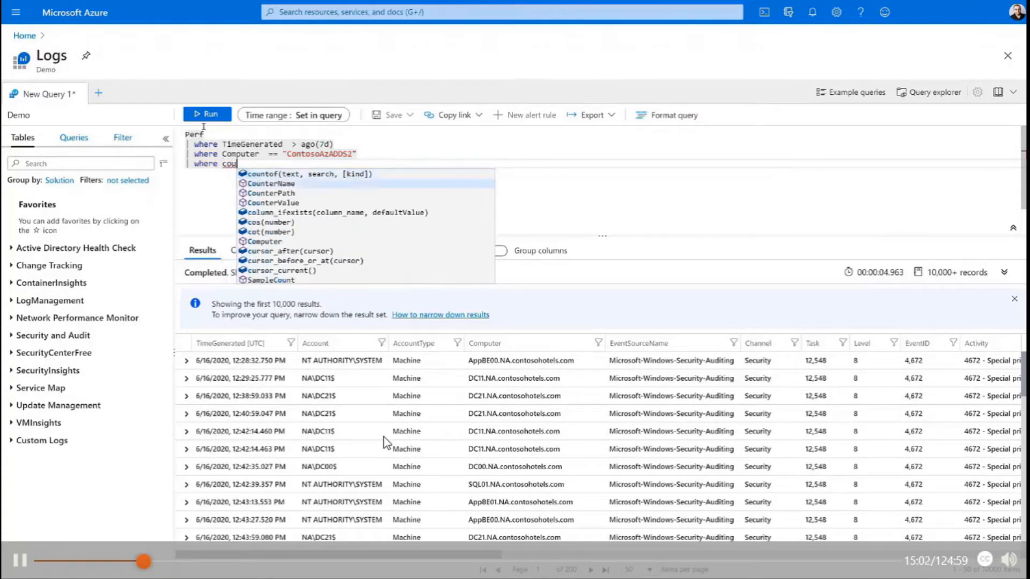
{"action": "key", "text": "Return"}
{"action": "type", "text": "=="}
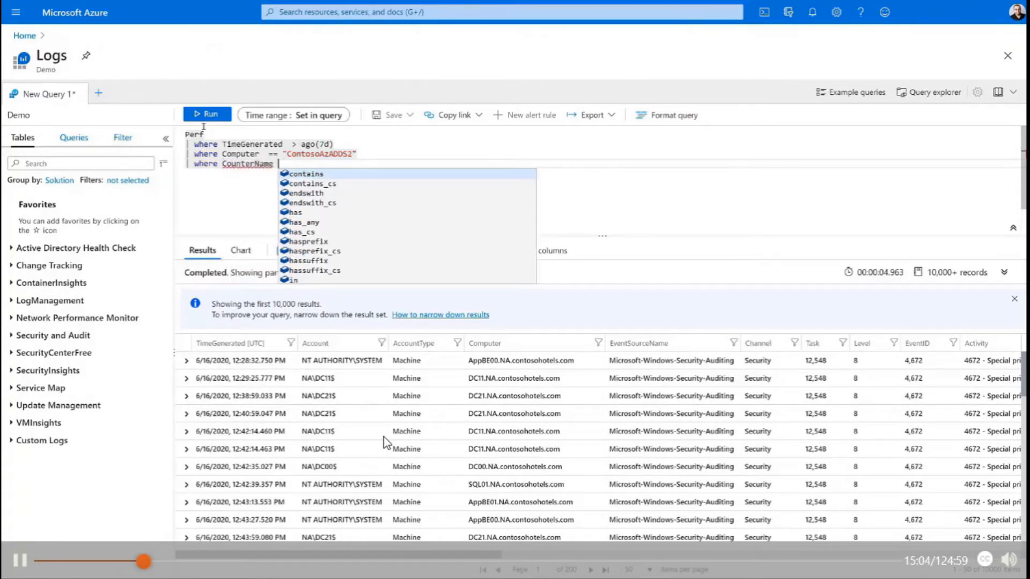
{"action": "type", "text": " \"Available M"}
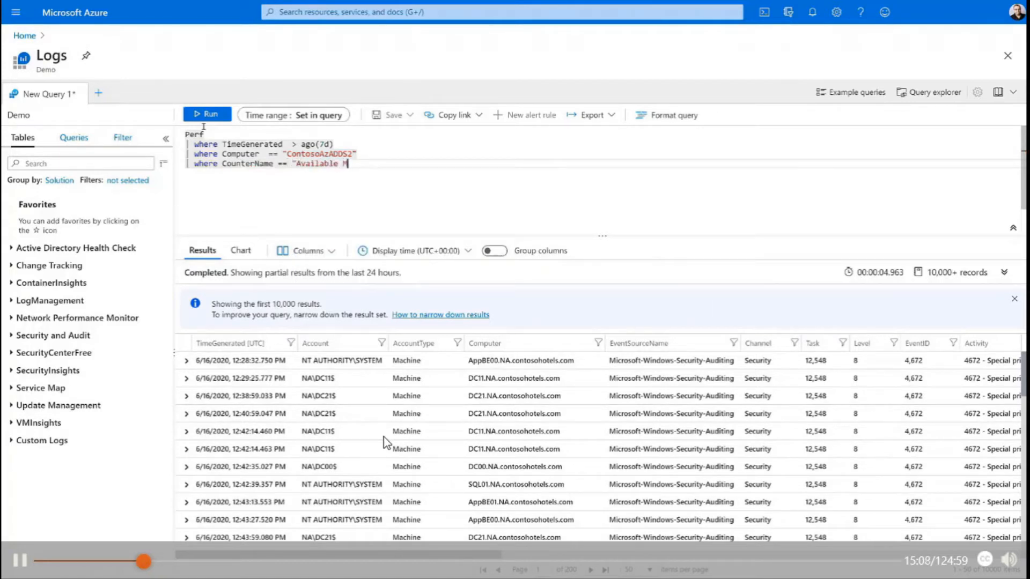
{"action": "type", "text": "Bytes"}
{"action": "key", "text": "Return"}
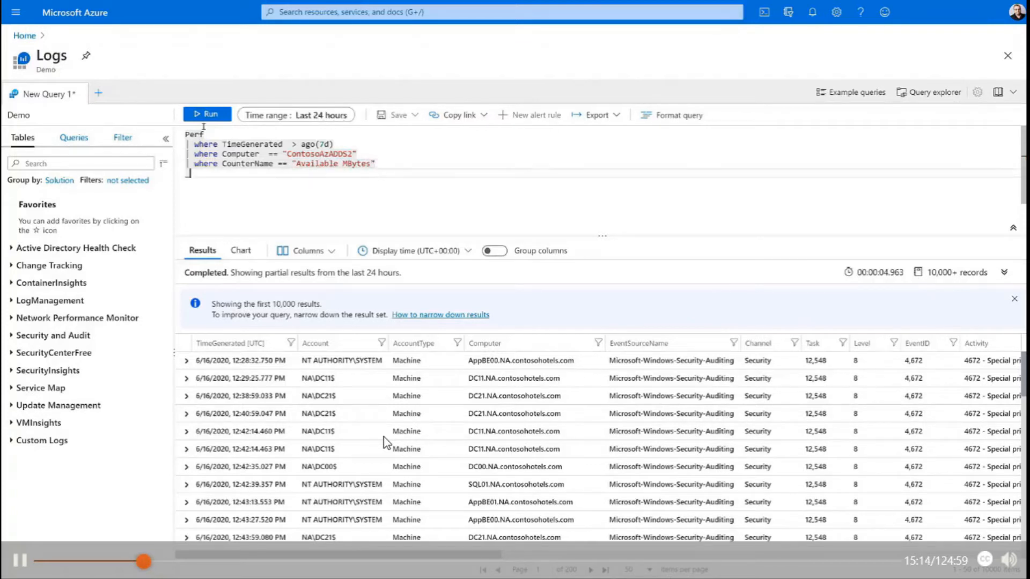
Step: Add a summarize line to the query that computes avg(CounterValue)
{"action": "type", "text": "| su"}
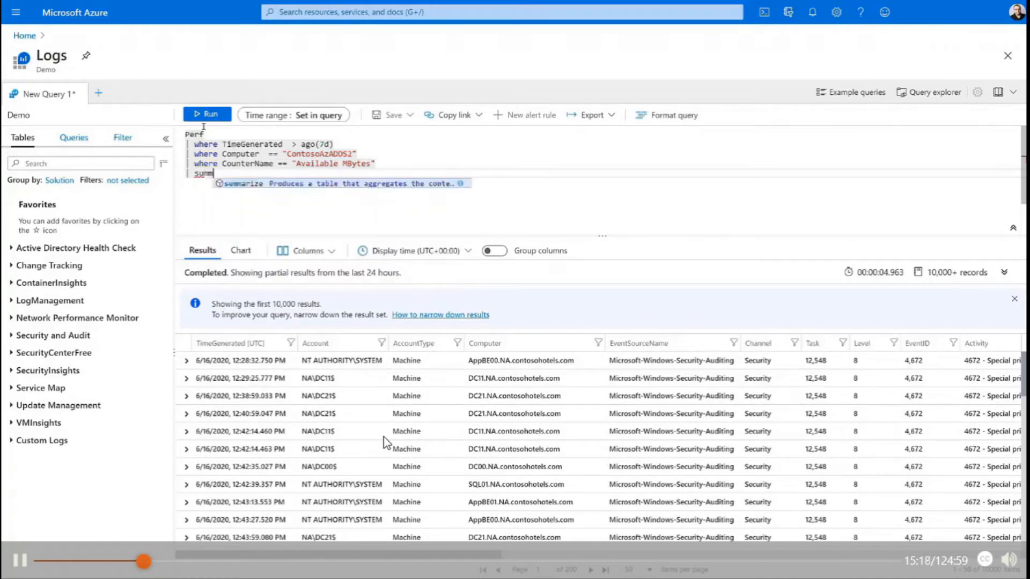
{"action": "type", "text": "m"}
{"action": "key", "text": "Tab"}
{"action": "type", "text": "avg("}
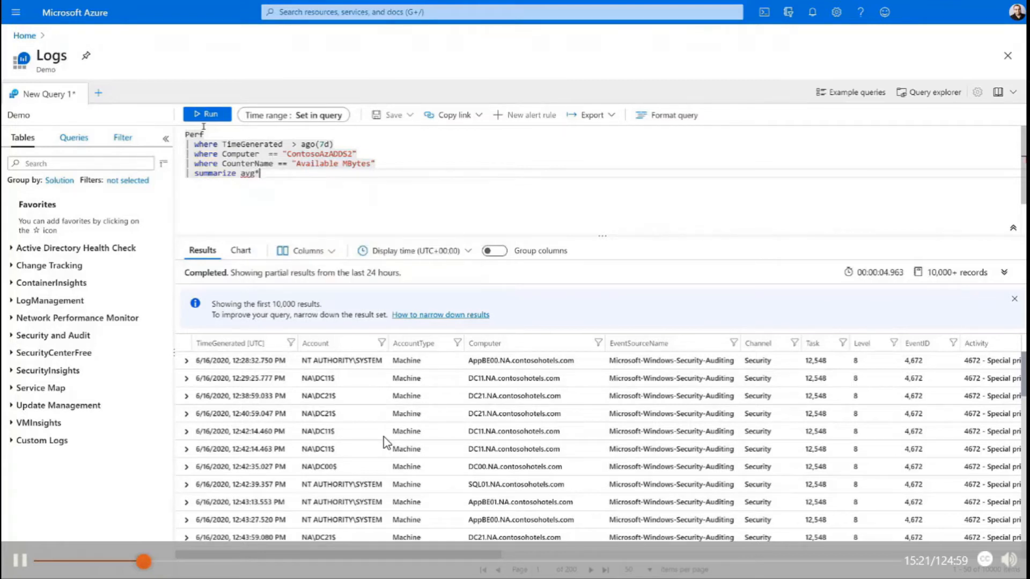
{"action": "key", "text": "BackSpace"}
{"action": "type", "text": "count"}
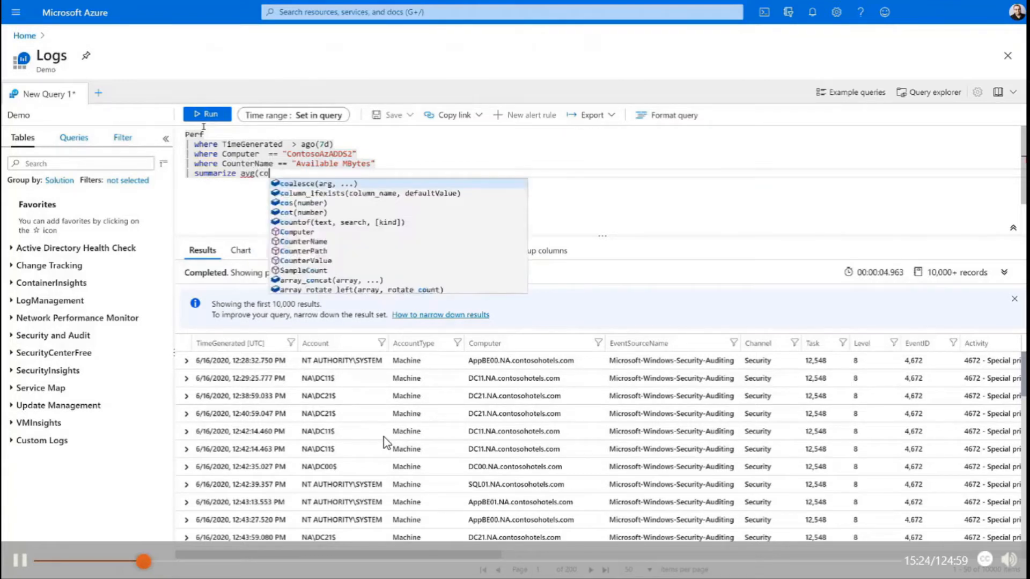
{"action": "key", "text": "Down"}
{"action": "key", "text": "Down"}
{"action": "key", "text": "Down"}
{"action": "key", "text": "Return"}
{"action": "type", "text": ")"}
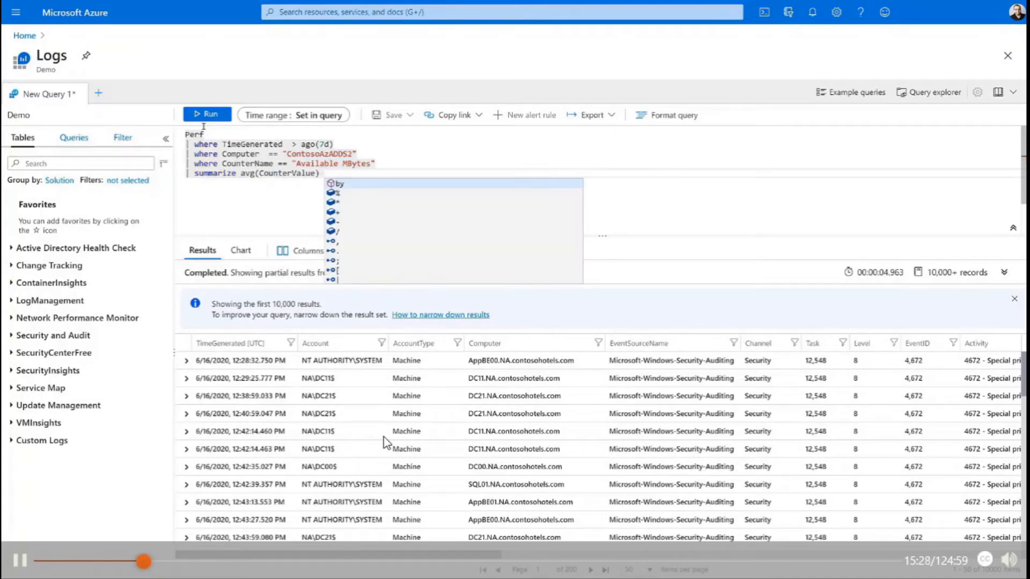
Step: Group the summarized average by bin(TimeGenerated, 1h) and run the query
{"action": "type", "text": " by "}
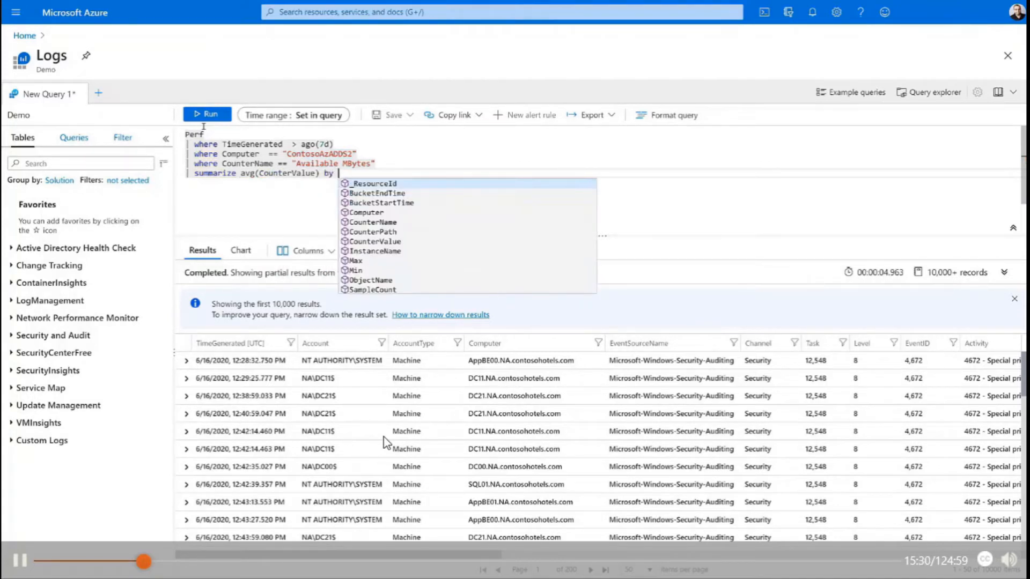
{"action": "type", "text": "bin"}
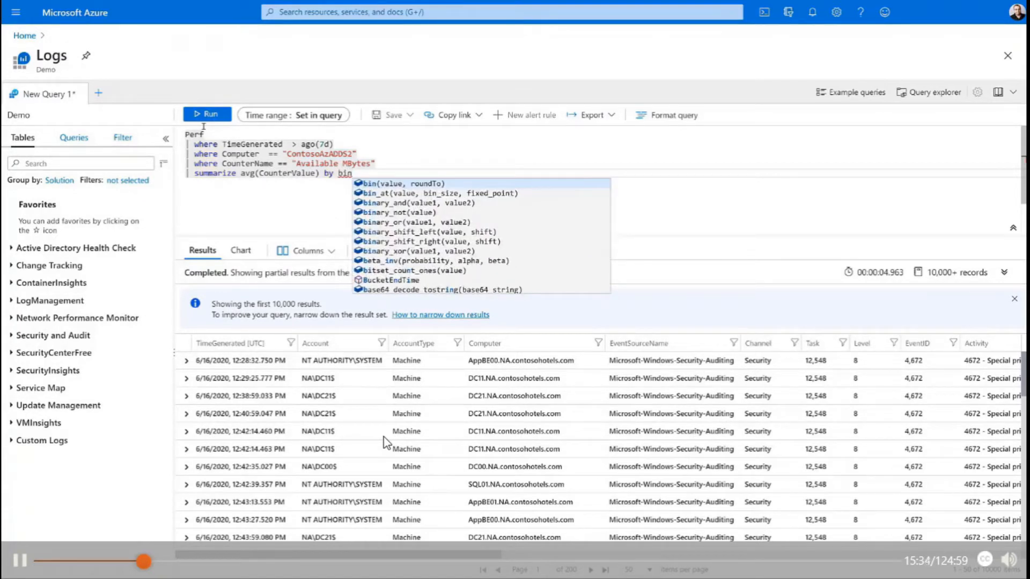
{"action": "type", "text": "(tim"}
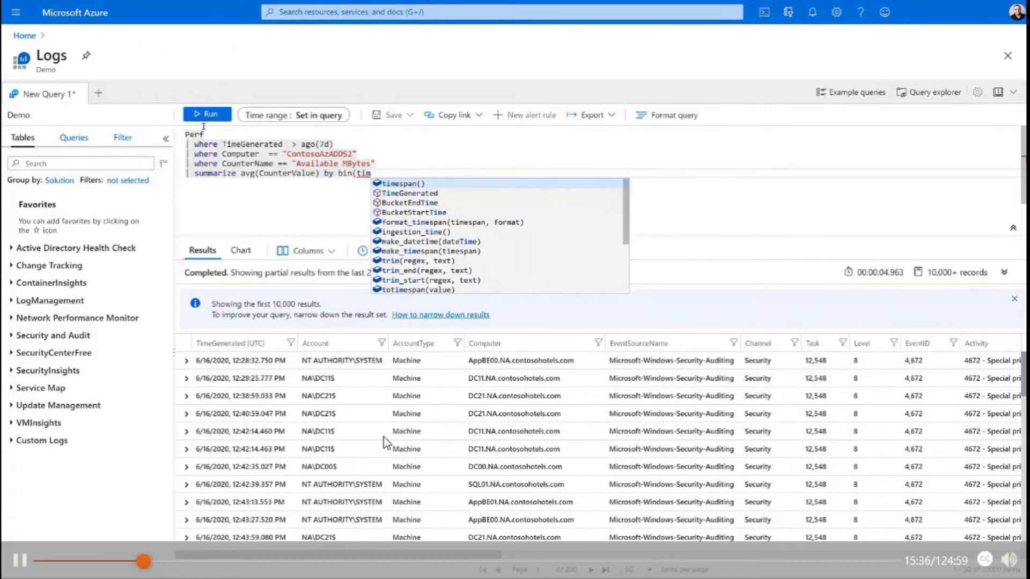
{"action": "key", "text": "Down"}
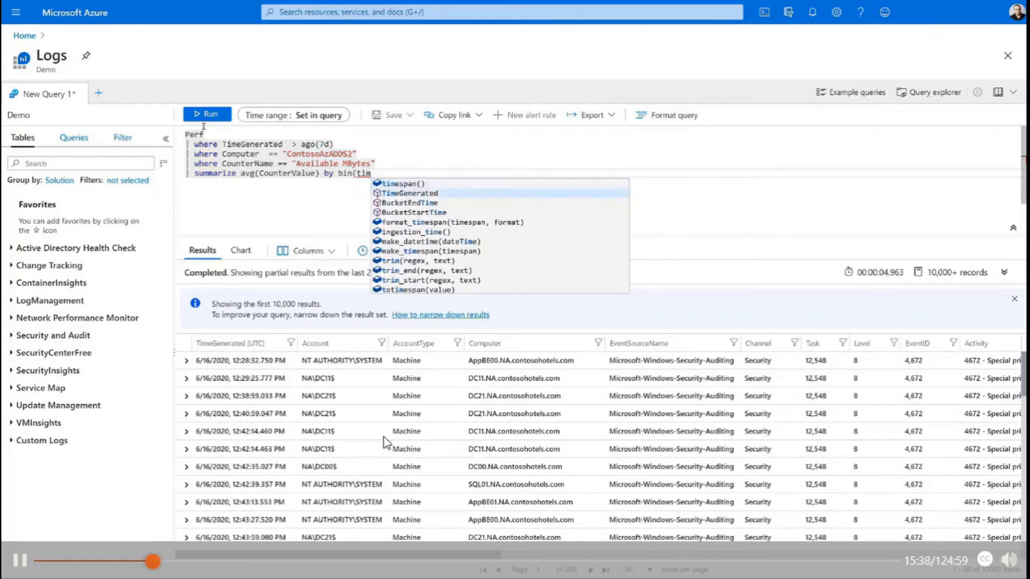
{"action": "key", "text": "Tab"}
{"action": "type", "text": ","}
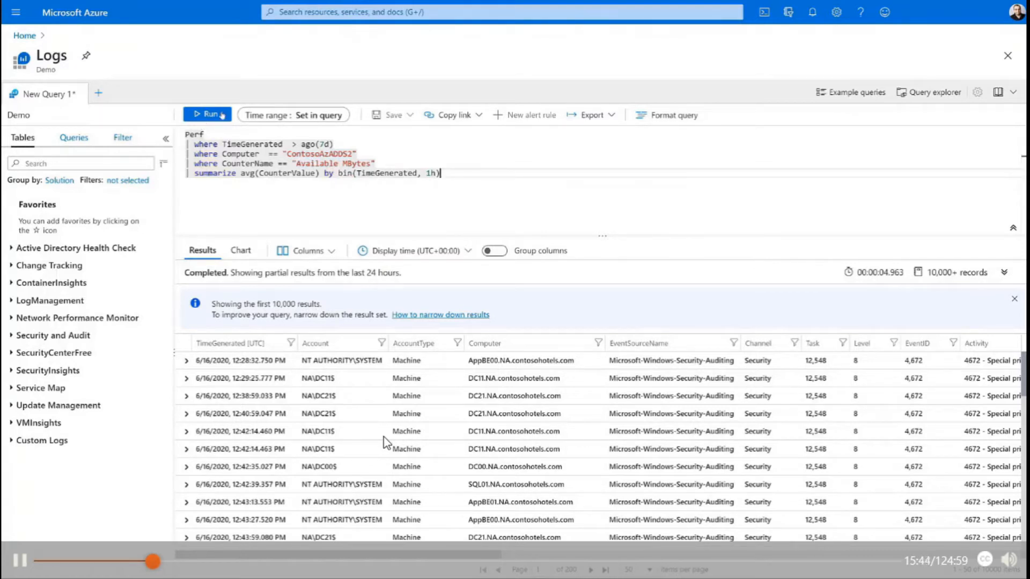
{"action": "left_click", "coordinate": [206, 115]}
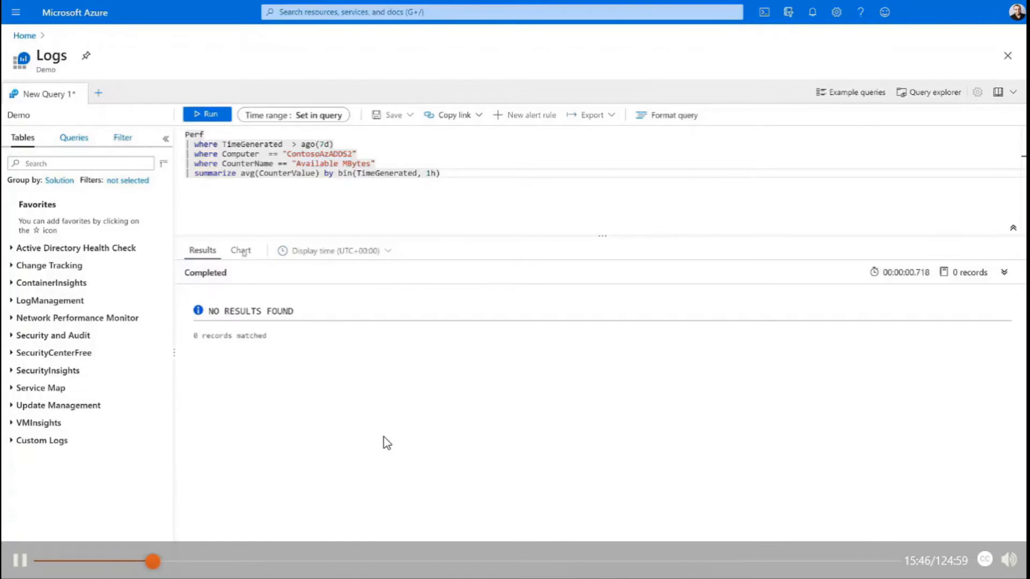
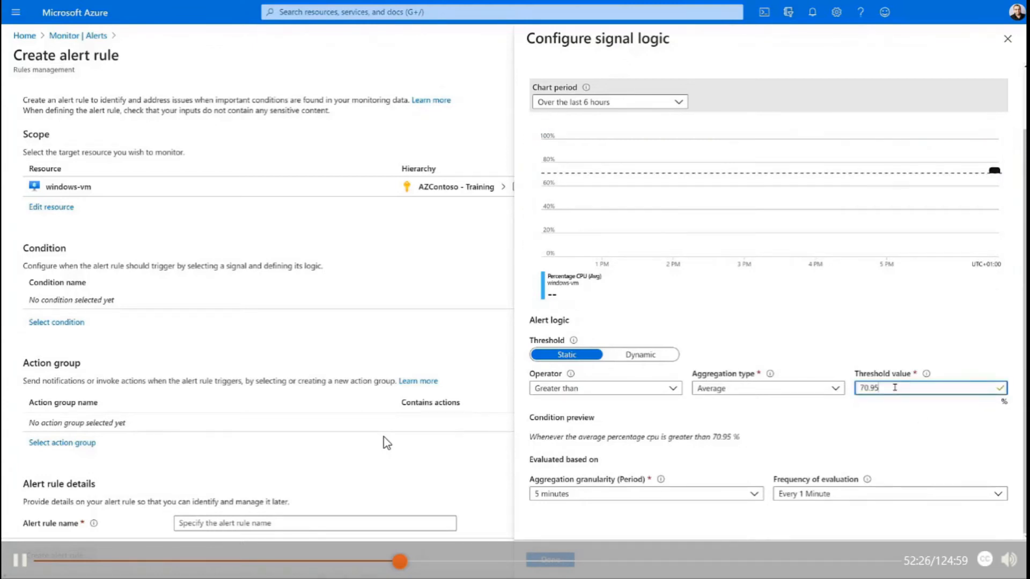
Step: Name the new action group "az104video action group"
{"action": "type", "text": "04video action group"}
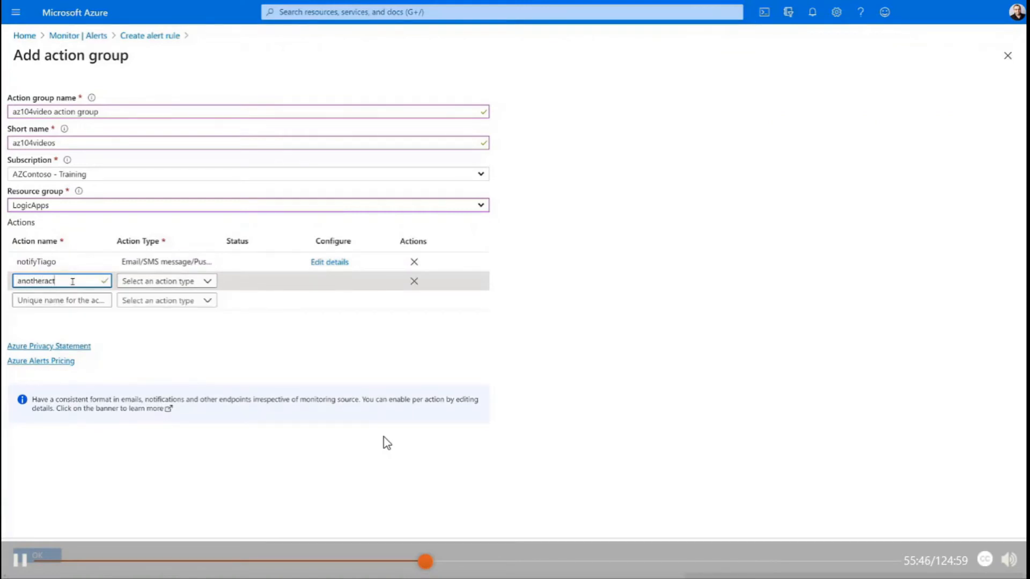
Step: Try to configure anotheraction as a Logic App action using the logicapps resource group and the OneDriveSync logic app, discarding the edits
{"action": "left_click", "coordinate": [144, 284]}
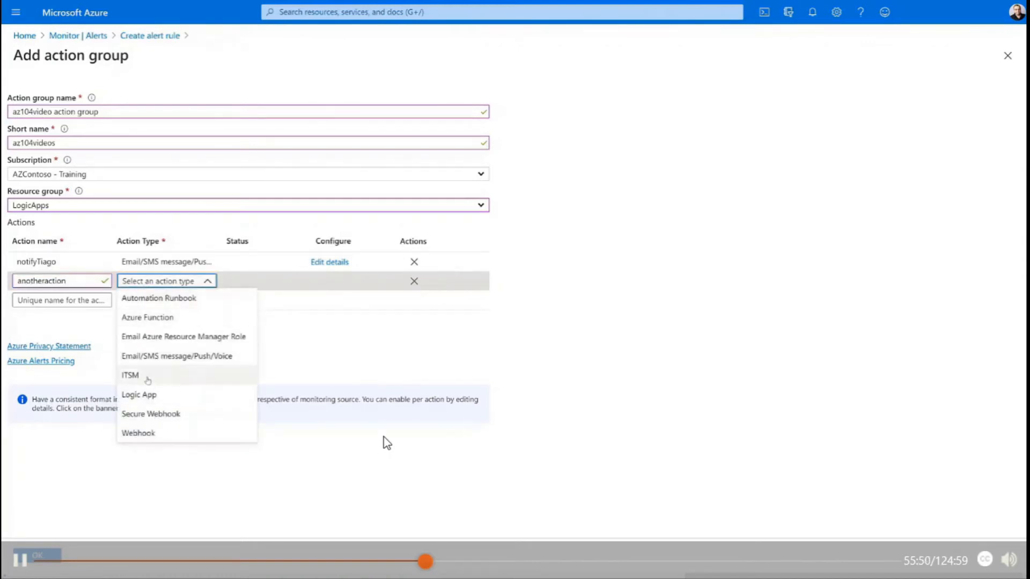
{"action": "left_click", "coordinate": [147, 395]}
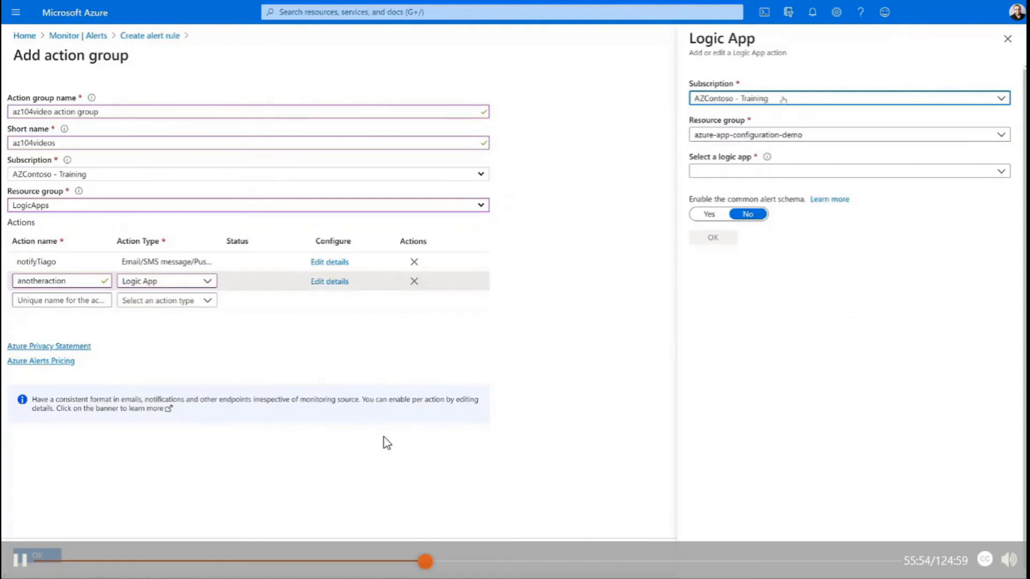
{"action": "left_click", "coordinate": [775, 138]}
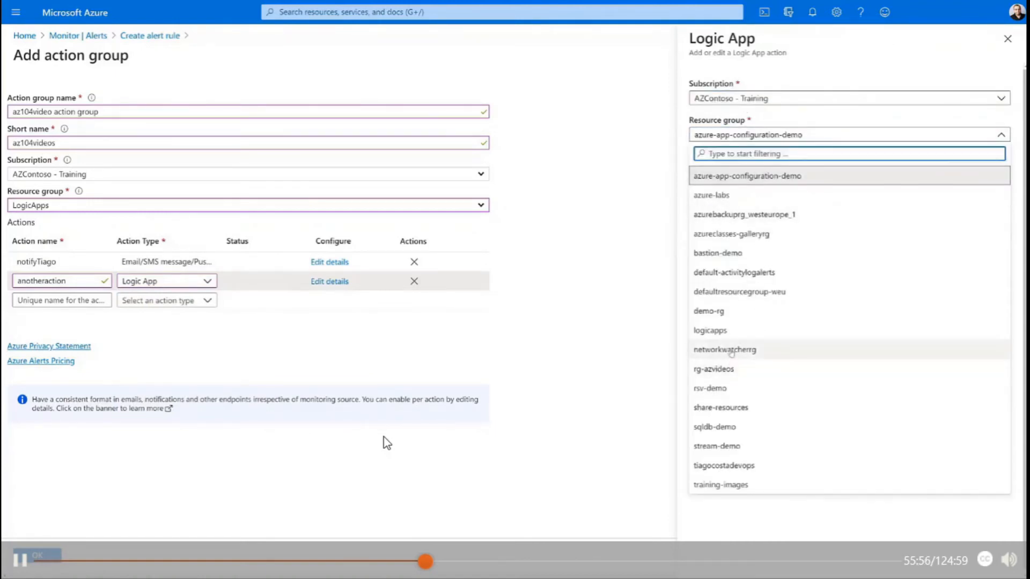
{"action": "left_click", "coordinate": [729, 331]}
{"action": "left_click", "coordinate": [866, 179]}
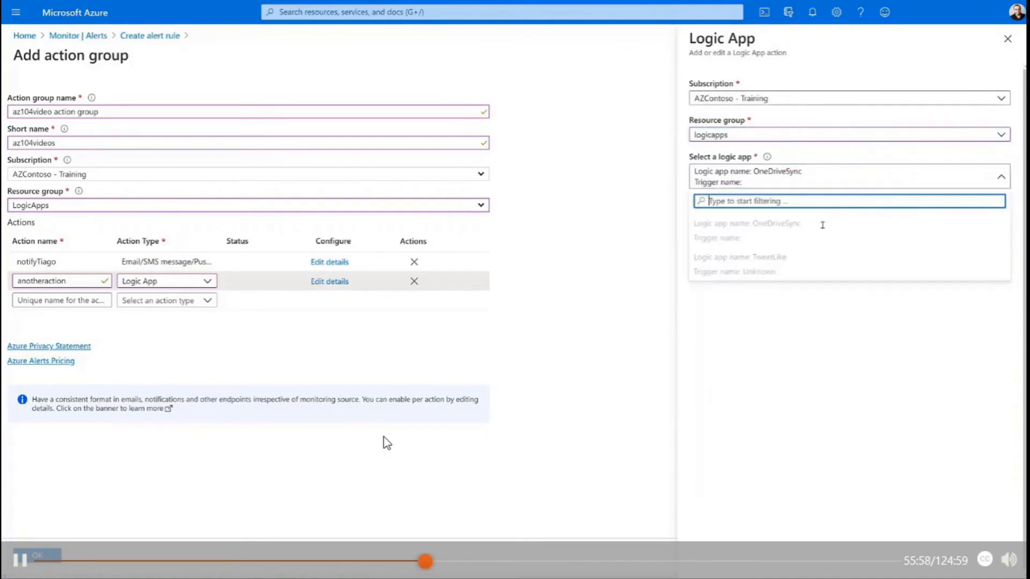
{"action": "left_click", "coordinate": [720, 178]}
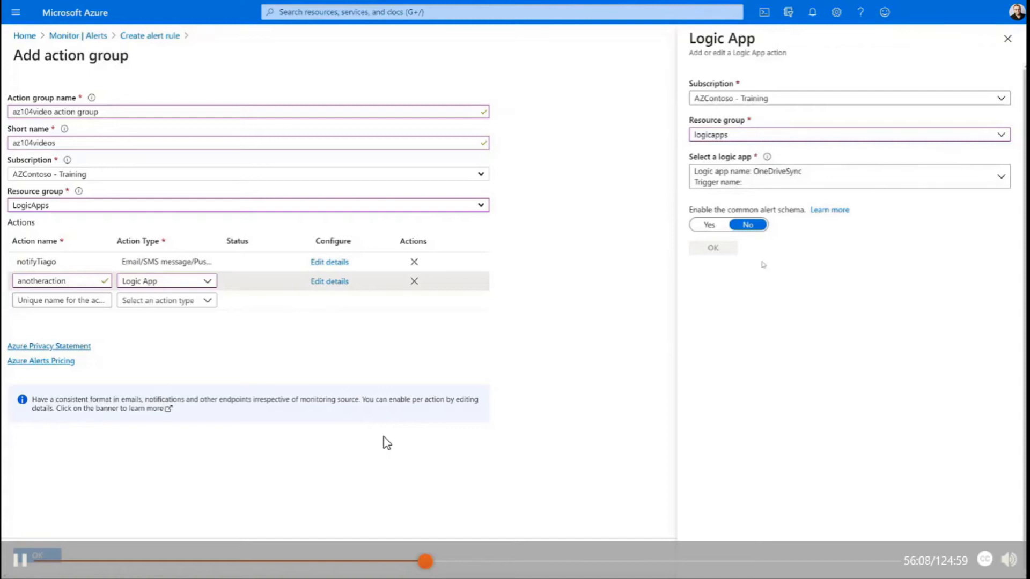
{"action": "left_click", "coordinate": [1008, 41]}
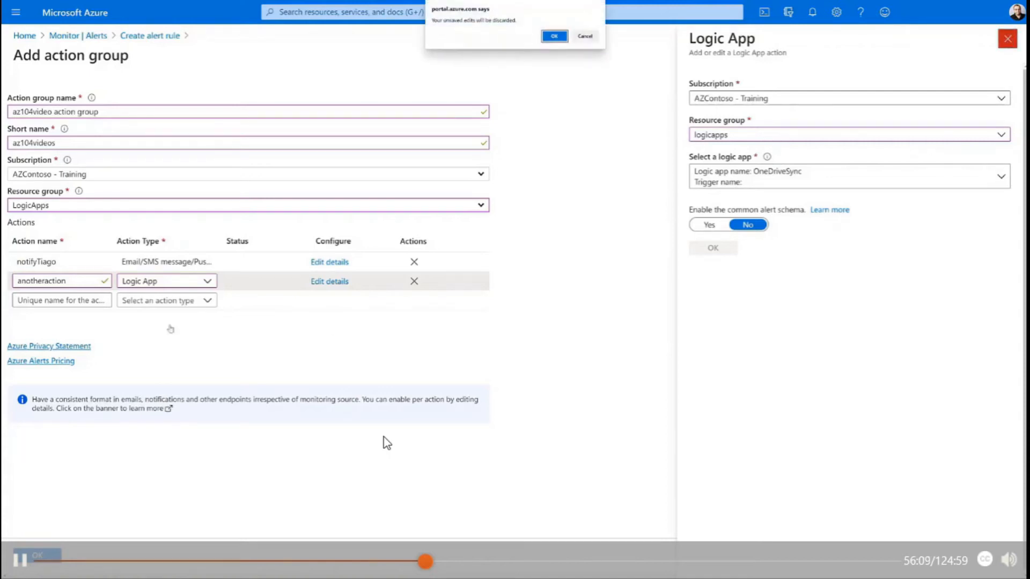
{"action": "left_click", "coordinate": [554, 36]}
Step: Try anotheraction as an Azure Function action, check its resource group, function app and function choices, and close the configuration
{"action": "left_click", "coordinate": [209, 281]}
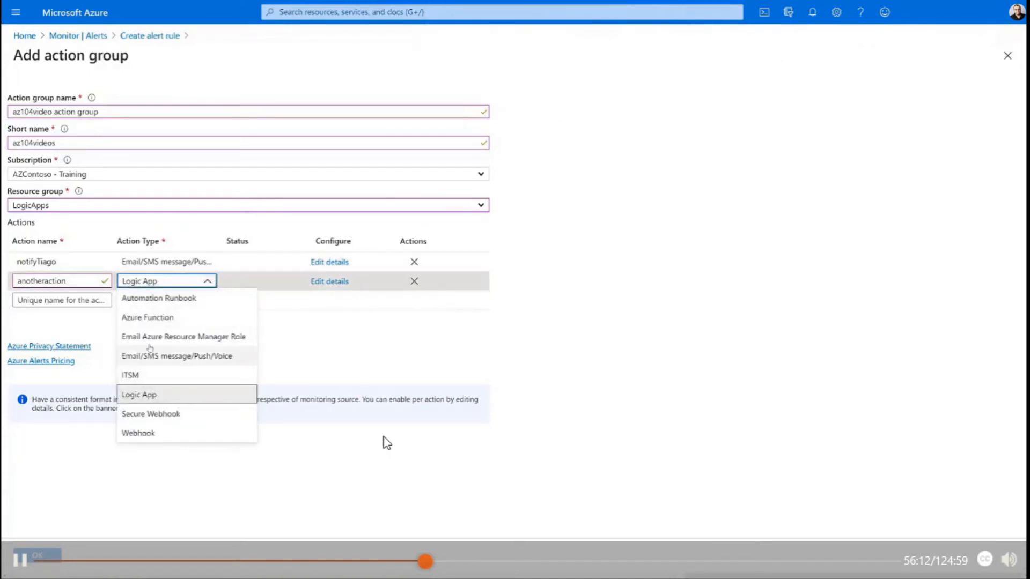
{"action": "left_click", "coordinate": [150, 319]}
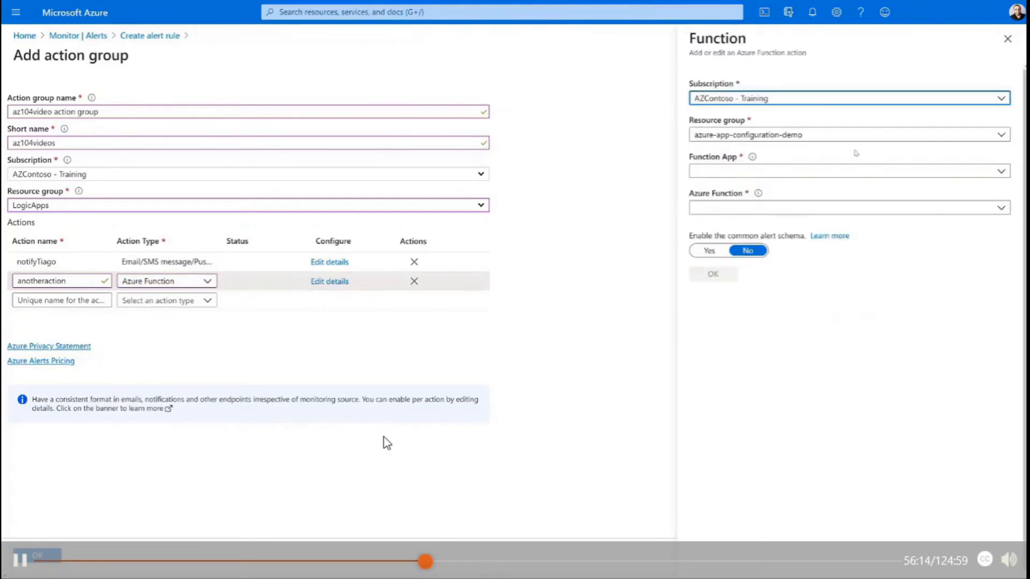
{"action": "left_click", "coordinate": [968, 173]}
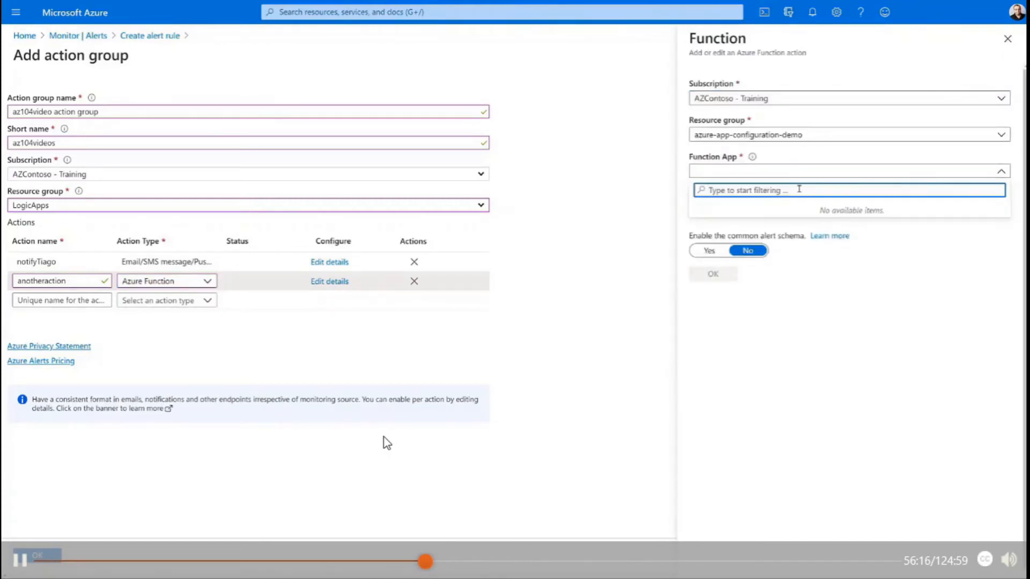
{"action": "left_click", "coordinate": [786, 135]}
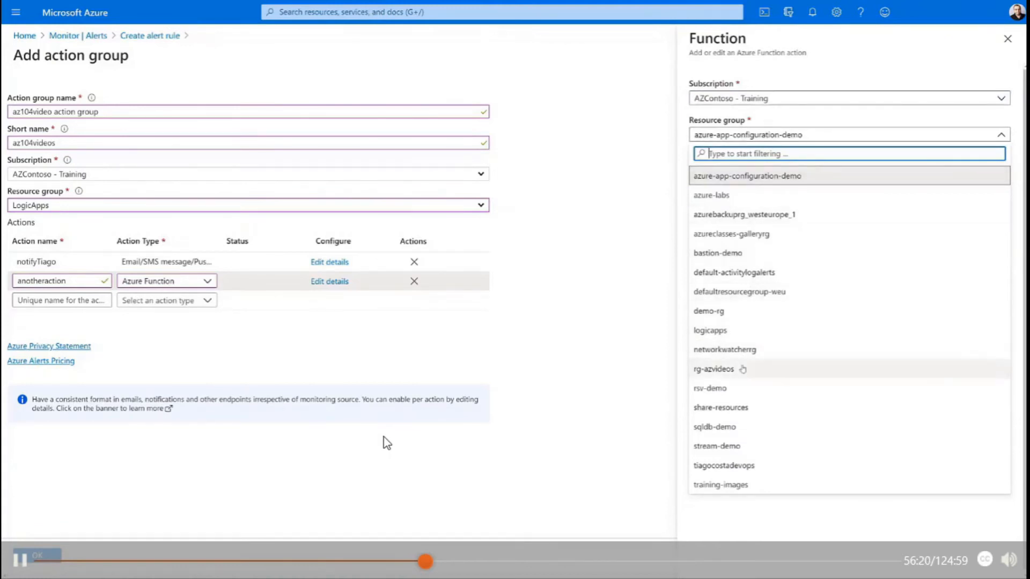
{"action": "left_click", "coordinate": [766, 507]}
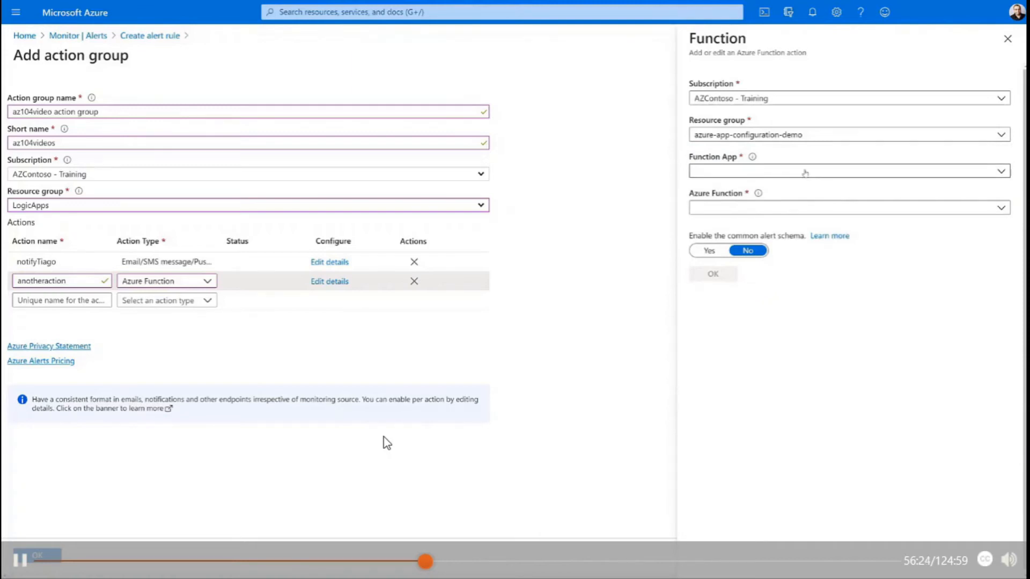
{"action": "left_click", "coordinate": [1001, 208]}
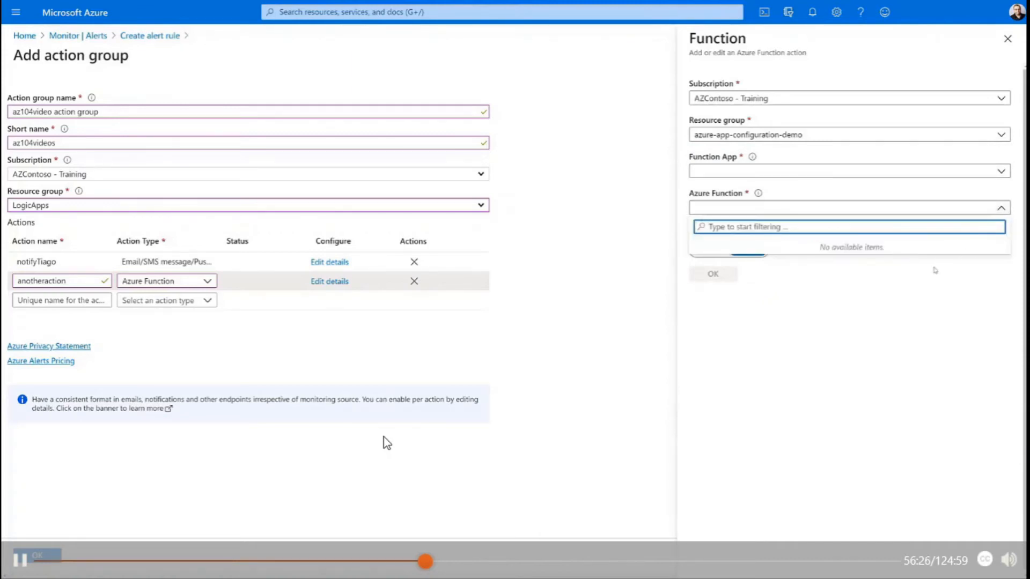
{"action": "left_click", "coordinate": [928, 328]}
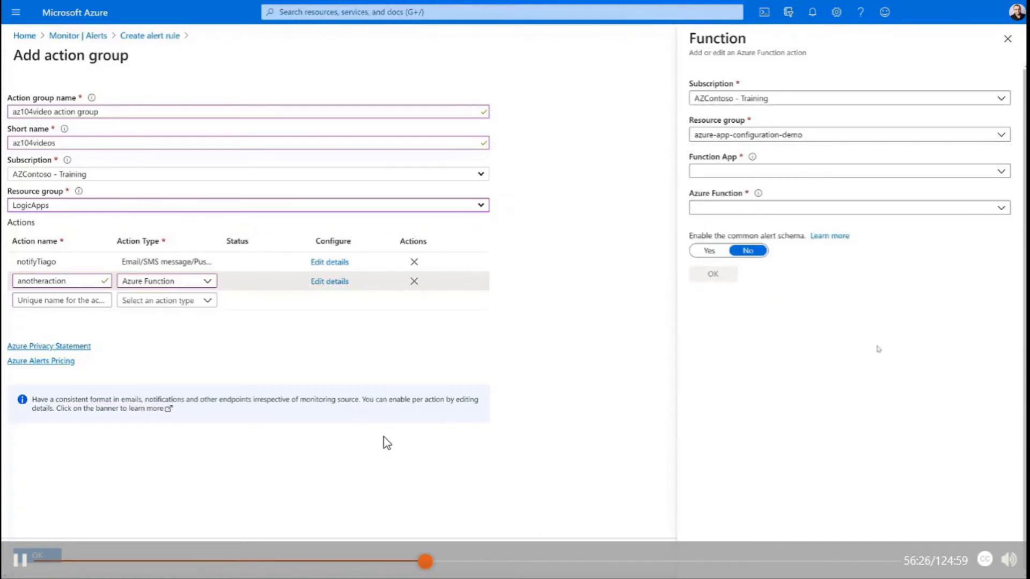
{"action": "left_click", "coordinate": [1008, 39]}
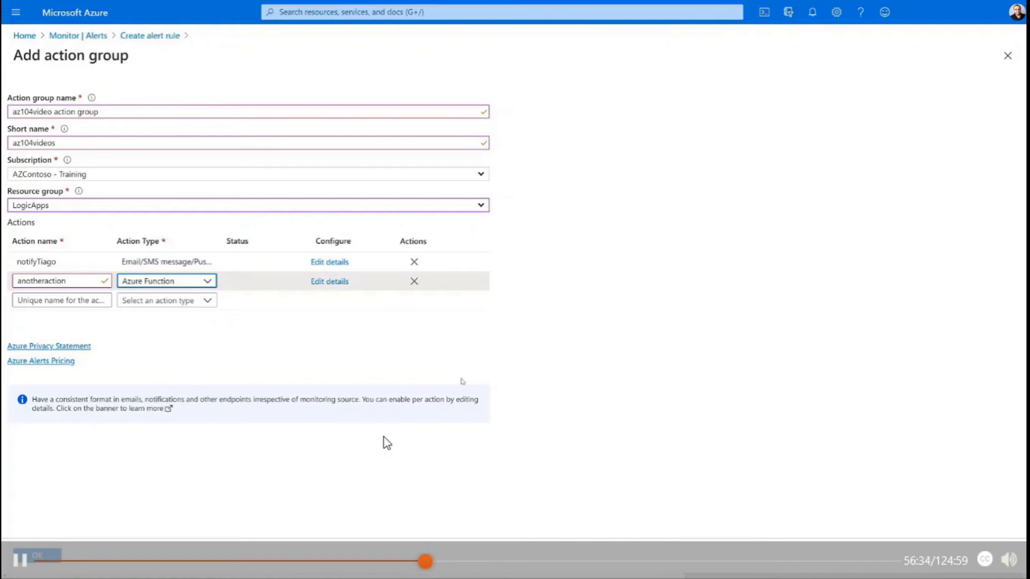
Step: Remove anotheraction from the action list and create the action group for the alert rule
{"action": "left_click", "coordinate": [413, 281]}
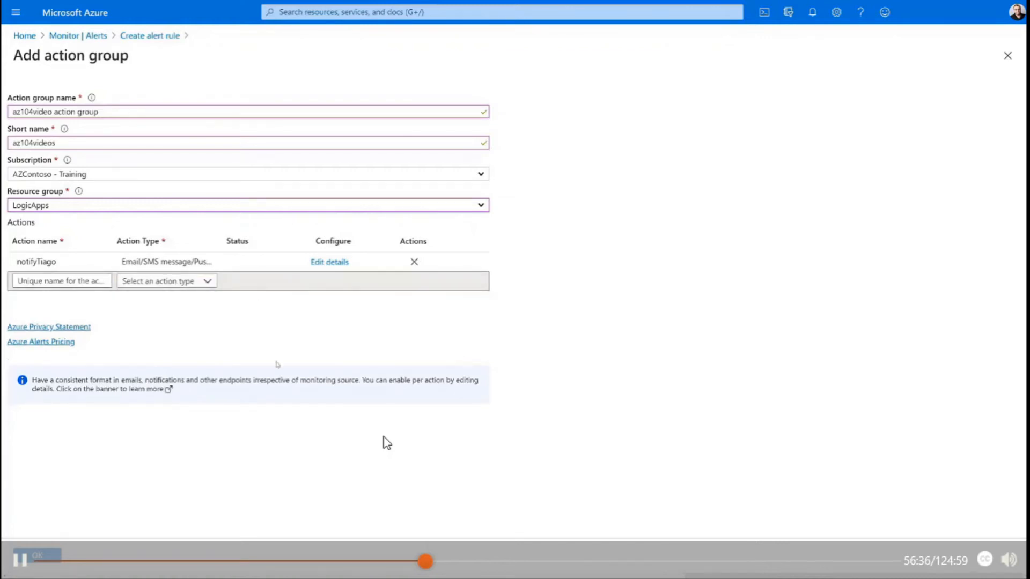
{"action": "left_click", "coordinate": [33, 554]}
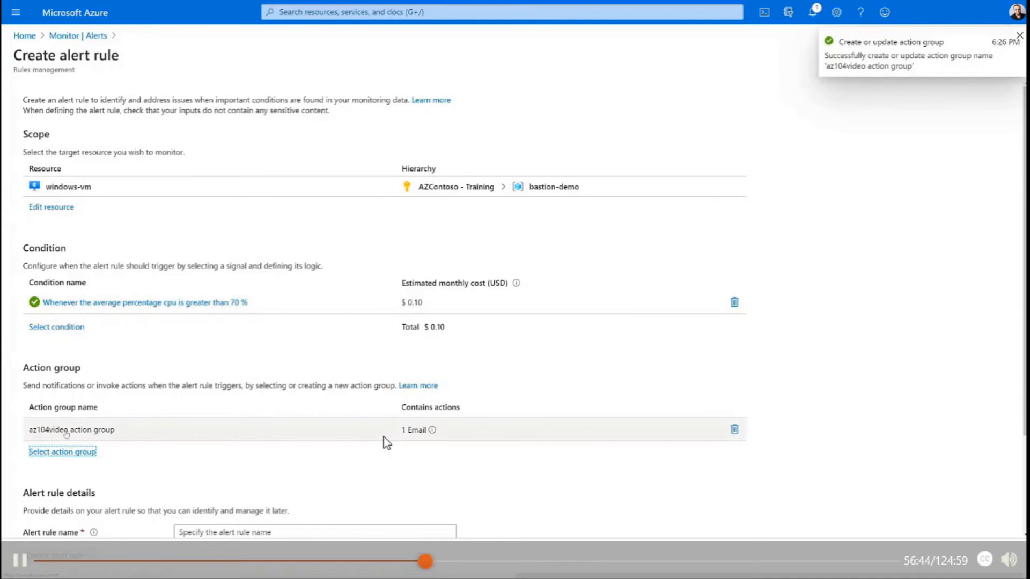
Step: Name the alert rule "AZ104 Demo Alert Rule"
{"action": "scroll", "coordinate": [209, 399], "scroll_direction": "down", "scroll_amount": 2}
{"action": "left_click", "coordinate": [215, 401]}
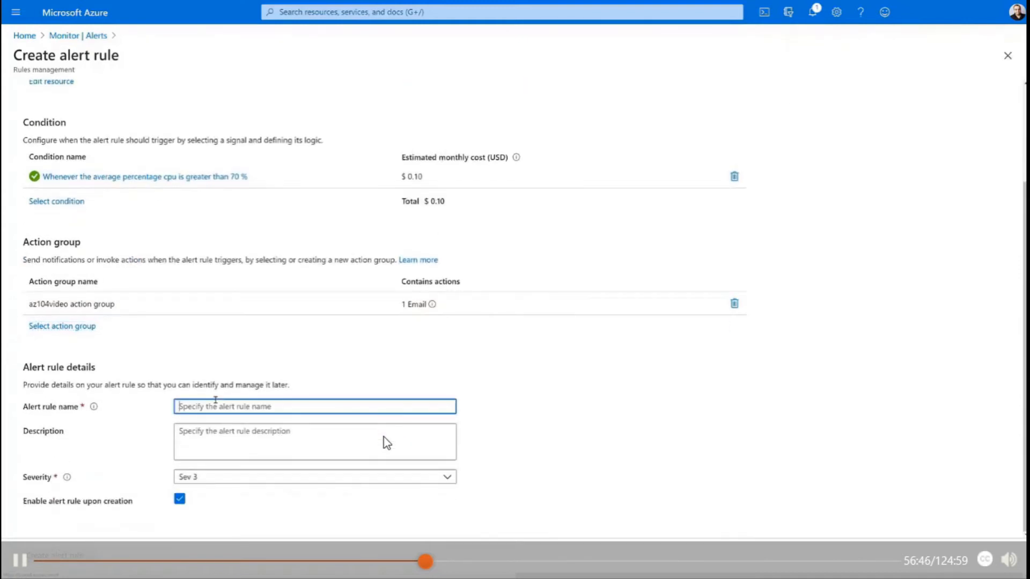
{"action": "type", "text": "Az"}
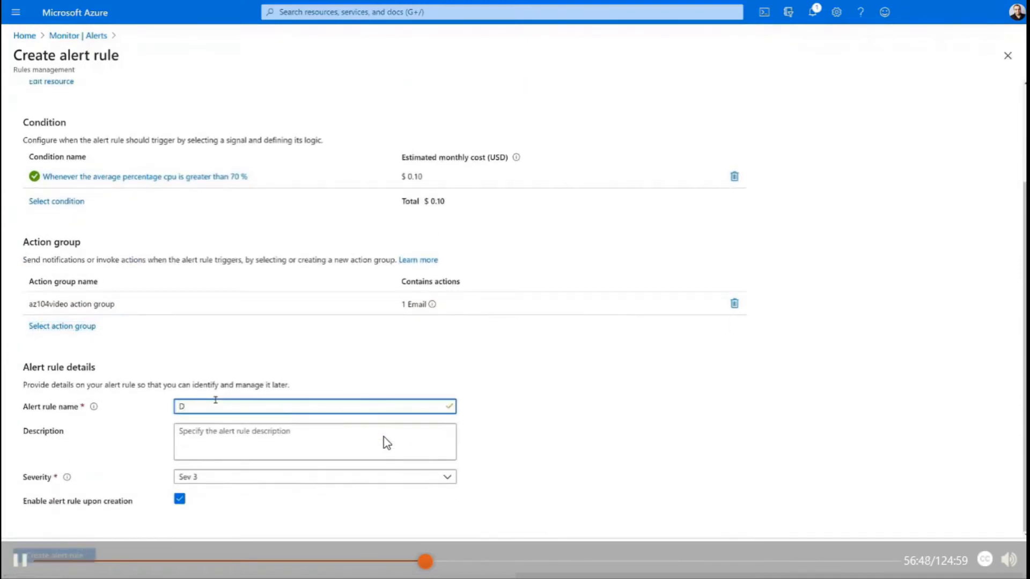
{"action": "key", "text": "BackSpace"}
{"action": "type", "text": "Z104 Demo Alert Rule"}
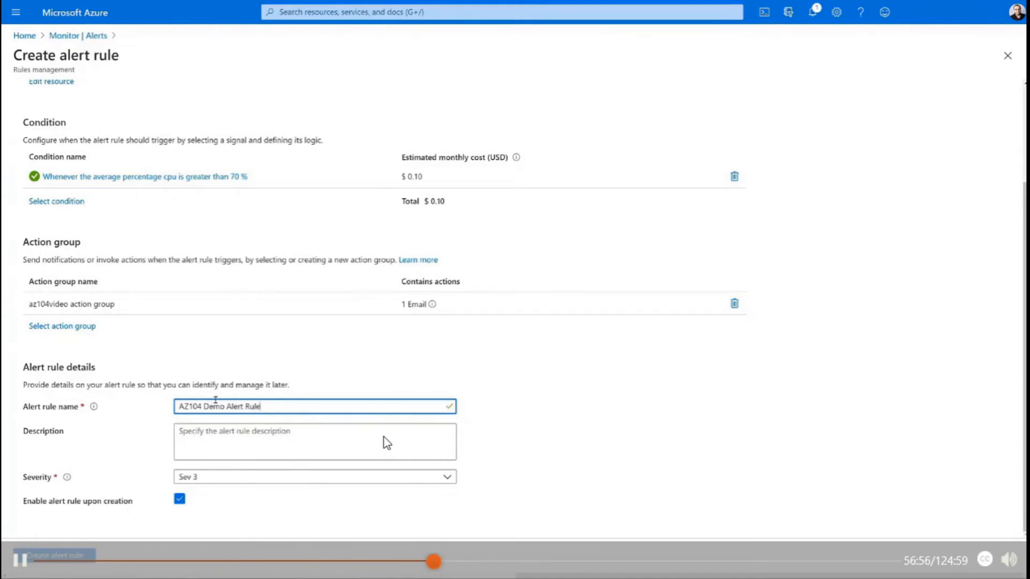
Step: Enter the alert rule description "here some description..." and choose severity Sev 3
{"action": "left_click", "coordinate": [386, 443]}
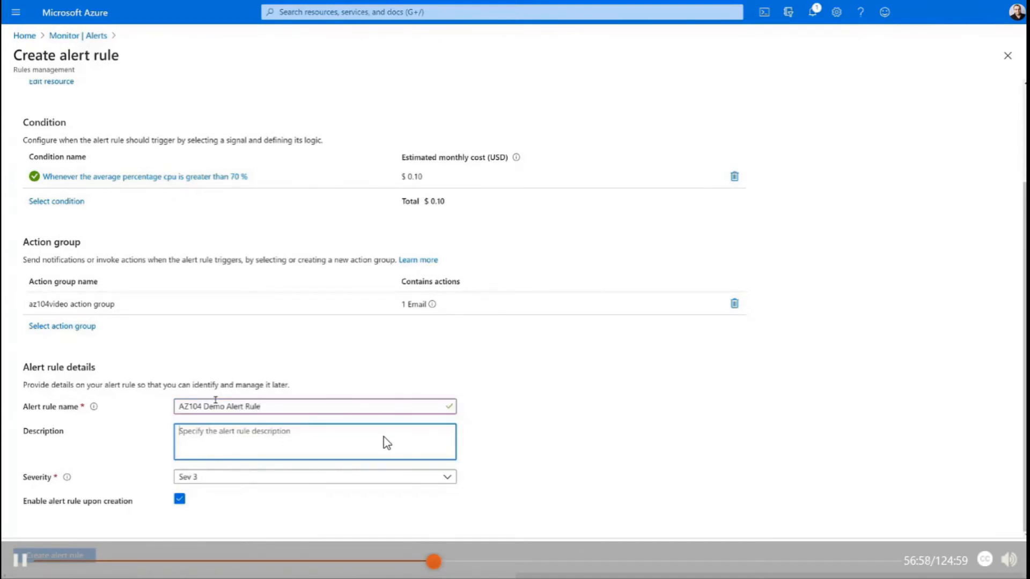
{"action": "type", "text": "here some description..."}
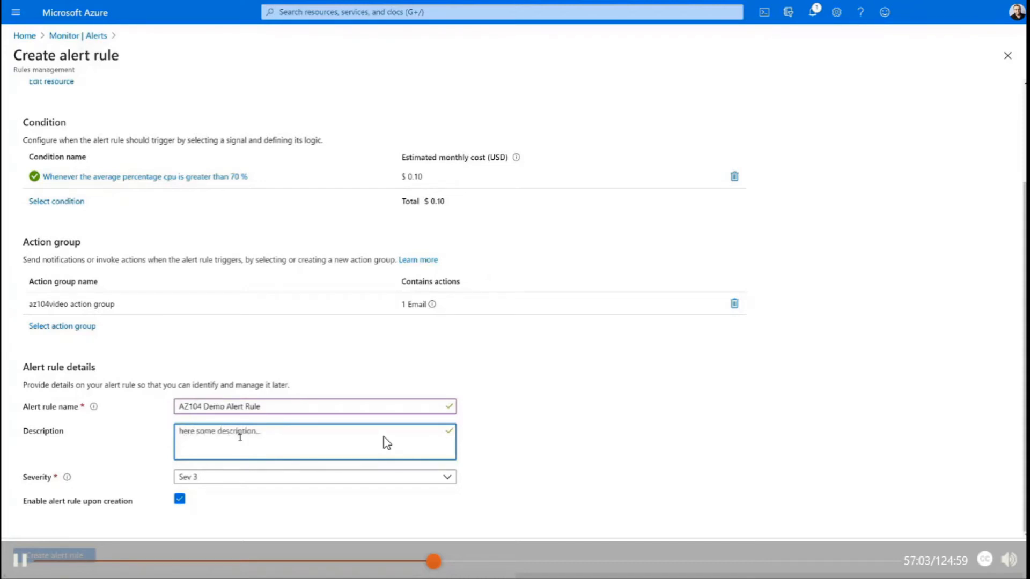
{"action": "left_click", "coordinate": [246, 477]}
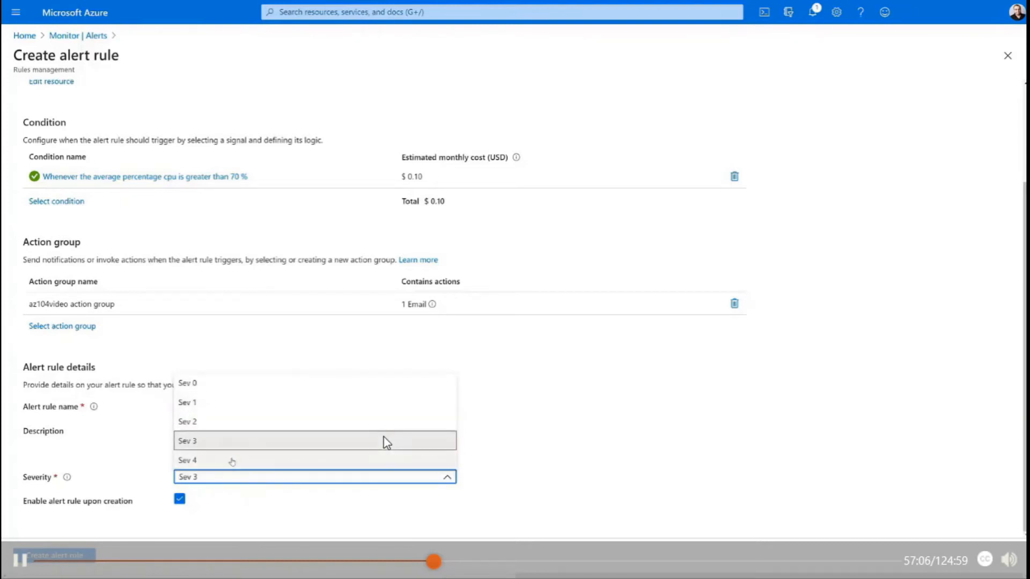
{"action": "left_click", "coordinate": [230, 442]}
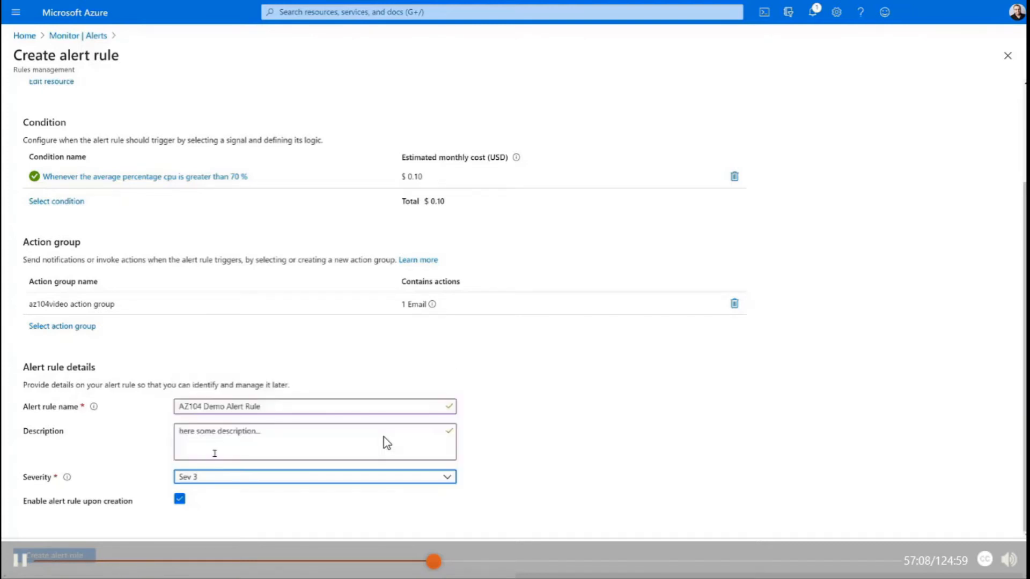
{"action": "left_click", "coordinate": [223, 512]}
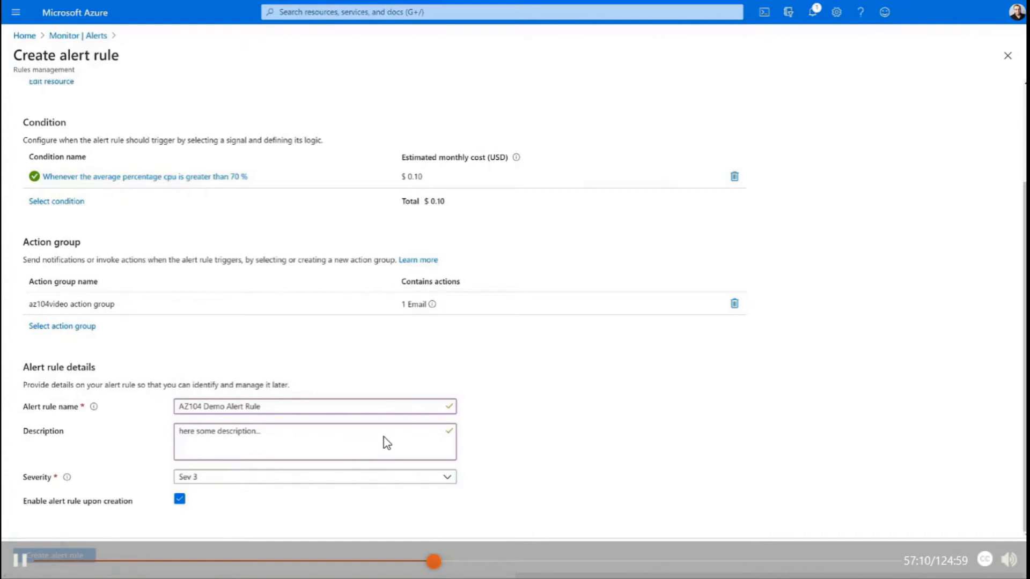
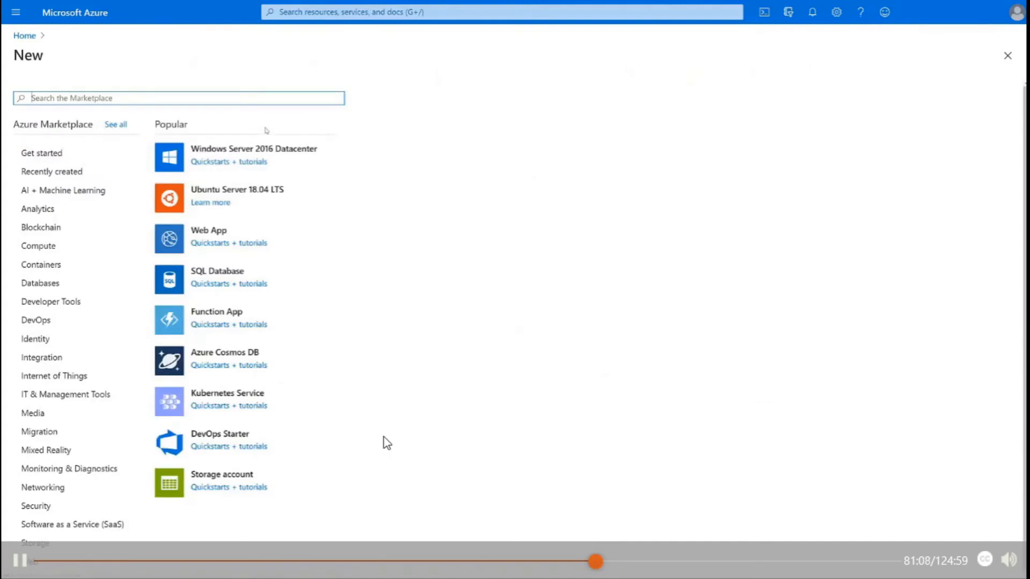
Step: Search the Marketplace for "application i" and open the Application Insights offering
{"action": "type", "text": "ap"}
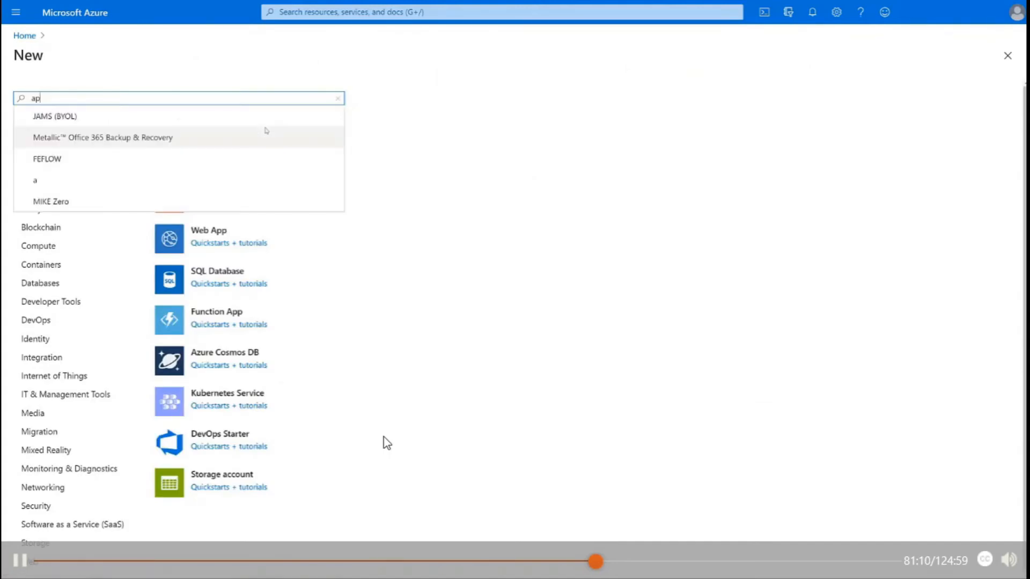
{"action": "type", "text": "plication i"}
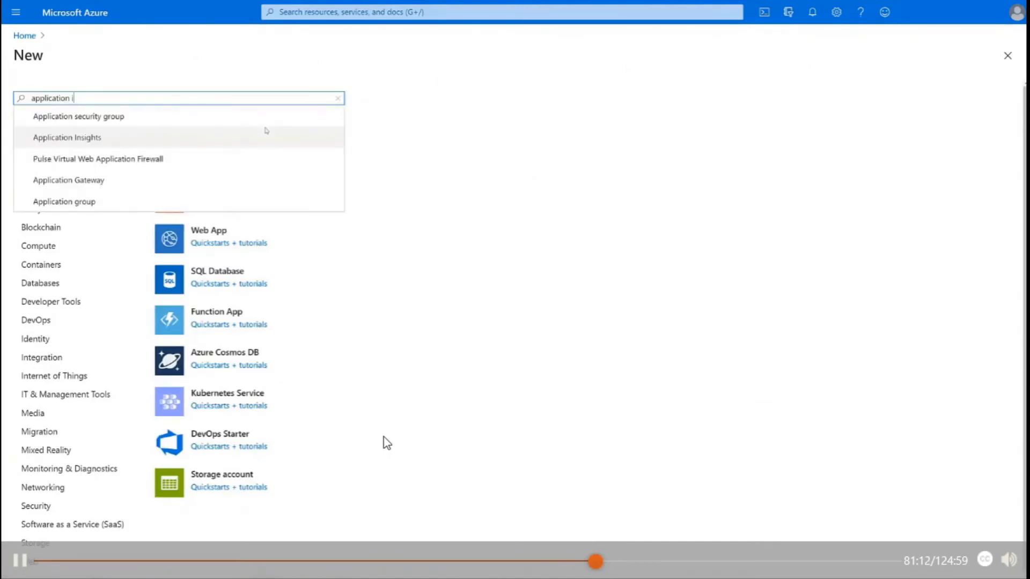
{"action": "left_click", "coordinate": [116, 117]}
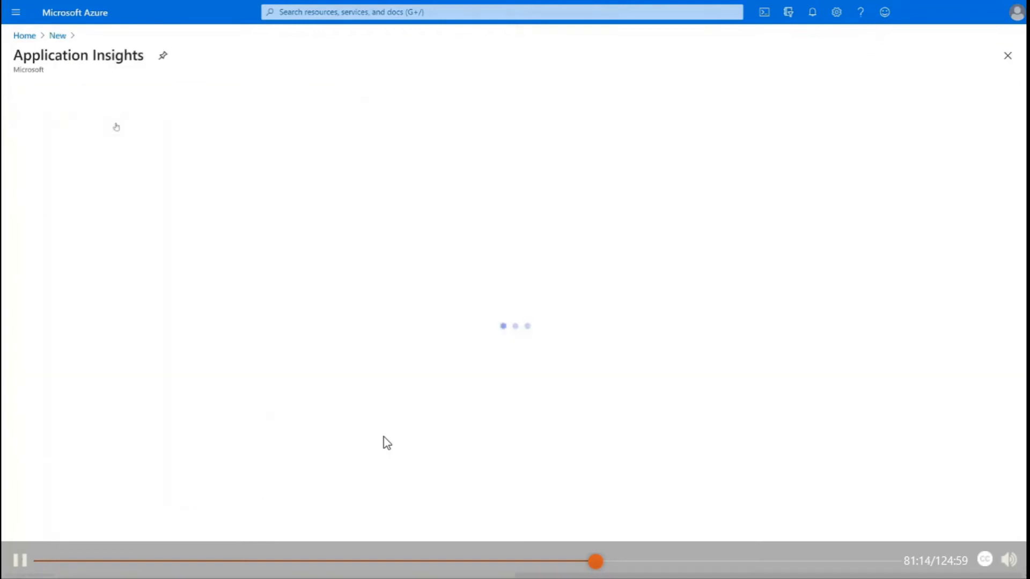
{"action": "left_click", "coordinate": [115, 140]}
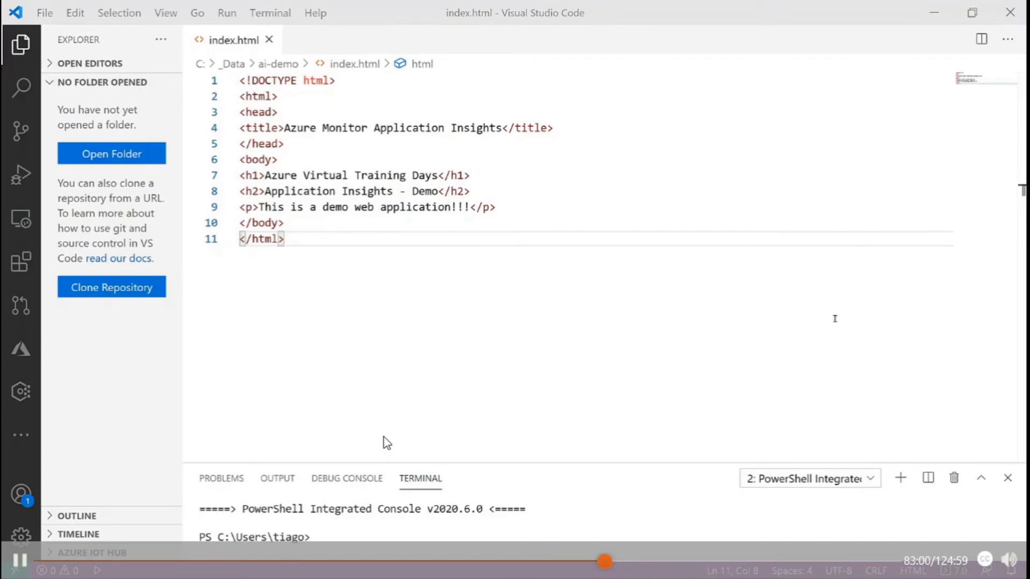
Step: Paste the copied Application Insights JavaScript snippet on a new line below the opening html tag in index.html
{"action": "left_click", "coordinate": [288, 92]}
{"action": "key", "text": "Return"}
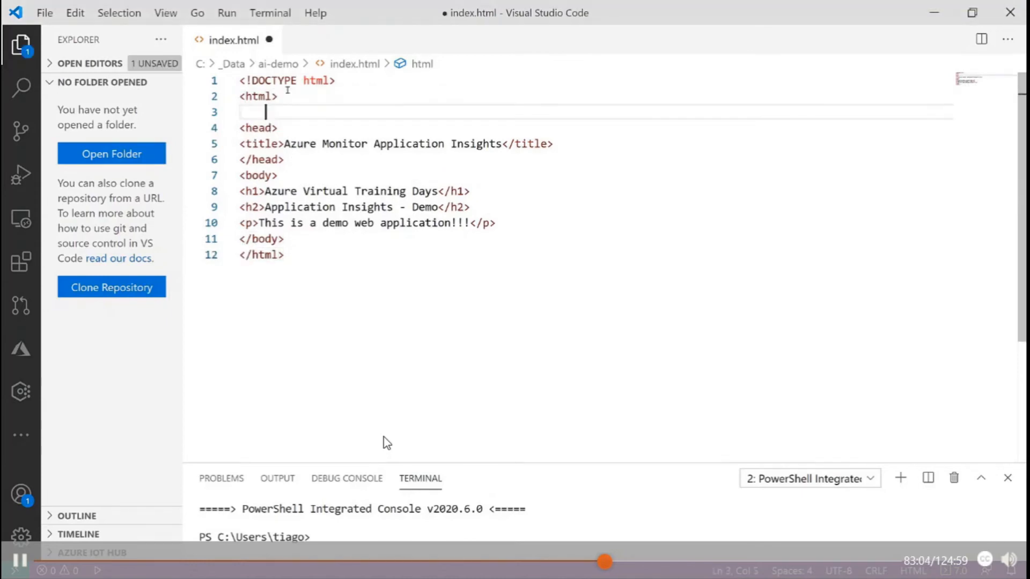
{"action": "key", "text": "ctrl+v"}
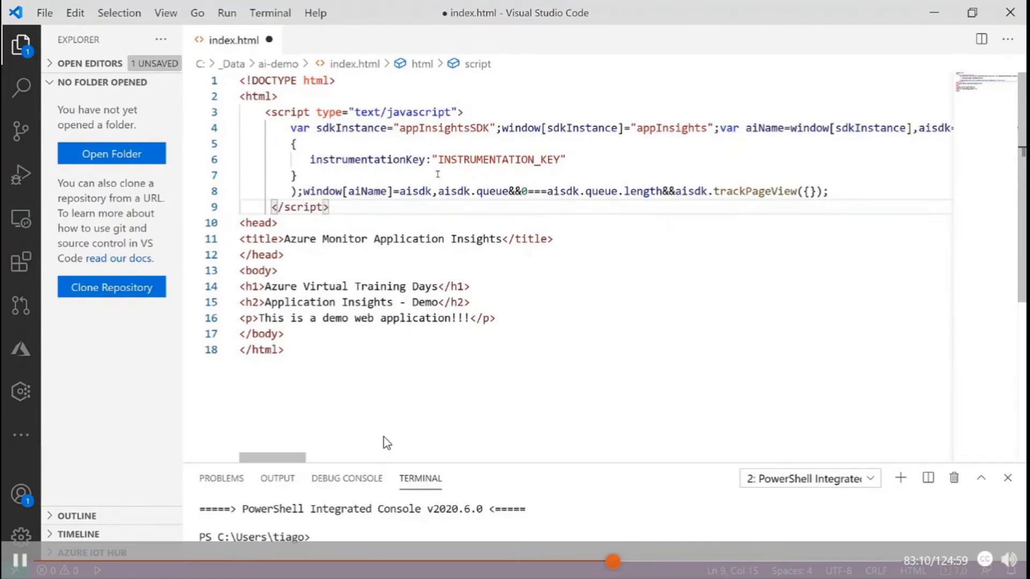
Step: Replace the INSTRUMENTATION_KEY placeholder in index.html with the instrumentation key copied from the app-insig-demo resource, and save the file
{"action": "left_click_drag", "start_coordinate": [438, 160], "coordinate": [560, 159]}
{"action": "key", "text": "BackSpace"}
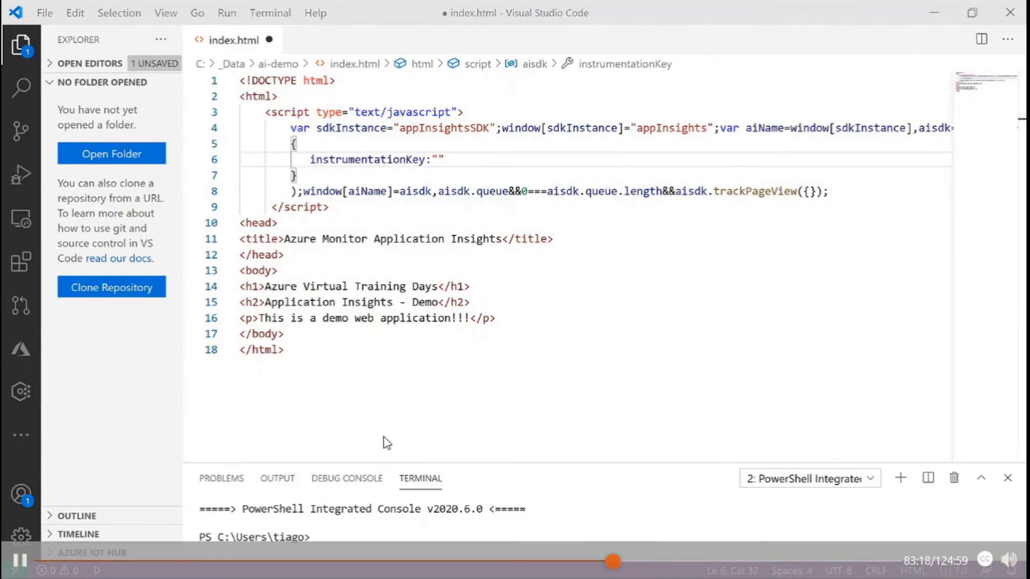
{"action": "key", "text": "alt+Tab"}
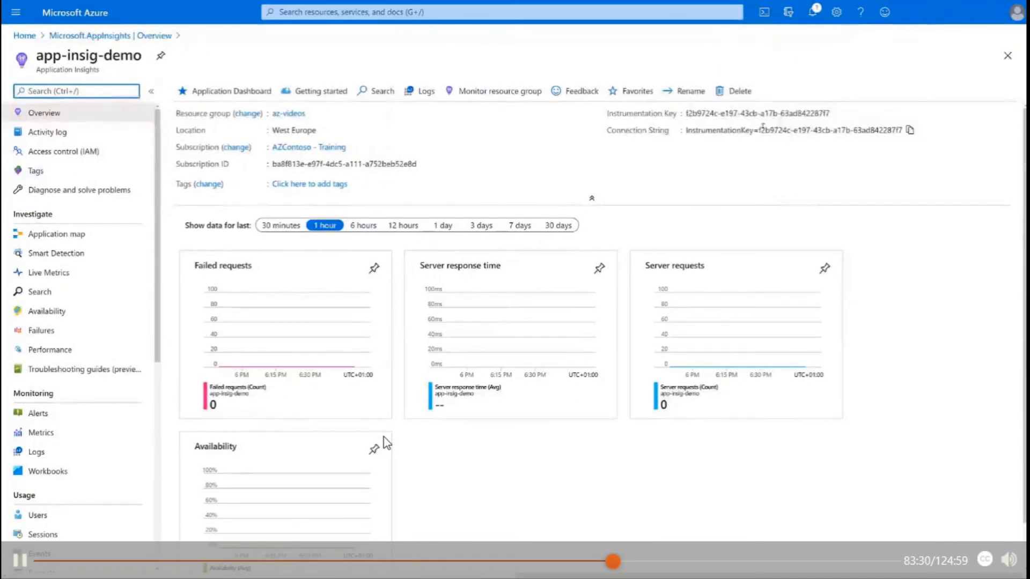
{"action": "left_click", "coordinate": [838, 115]}
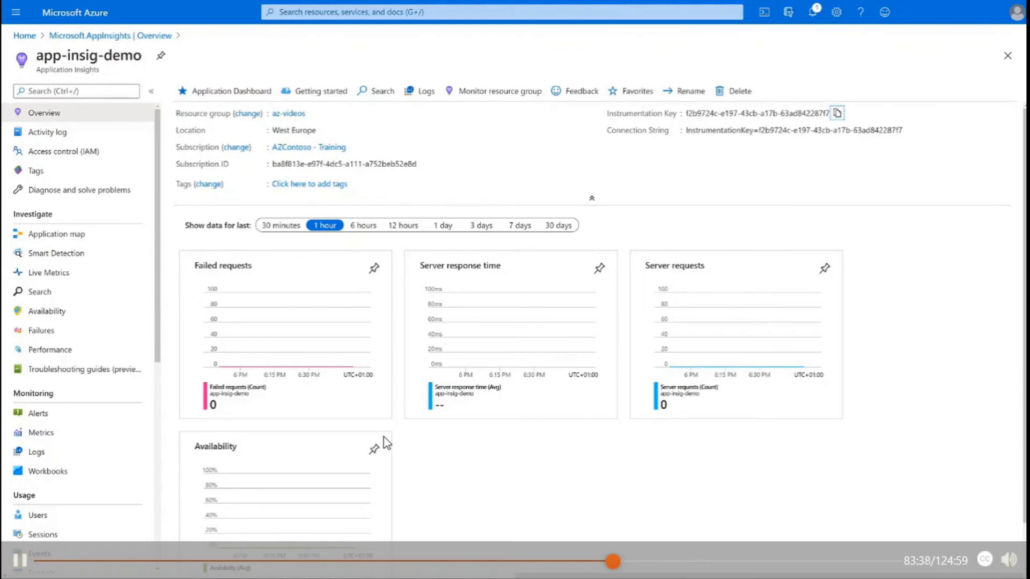
{"action": "key", "text": "alt+Tab"}
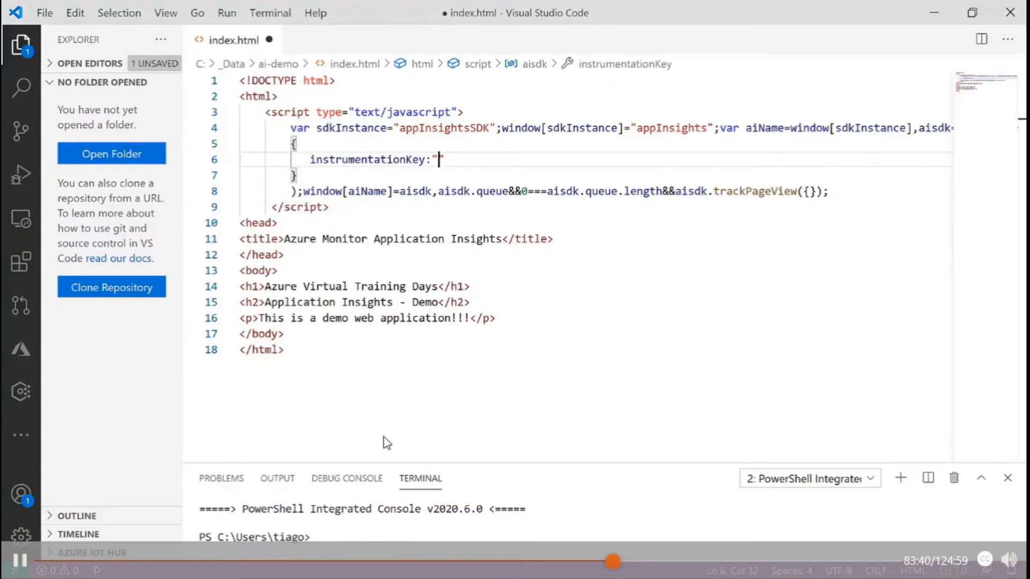
{"action": "key", "text": "ctrl+v"}
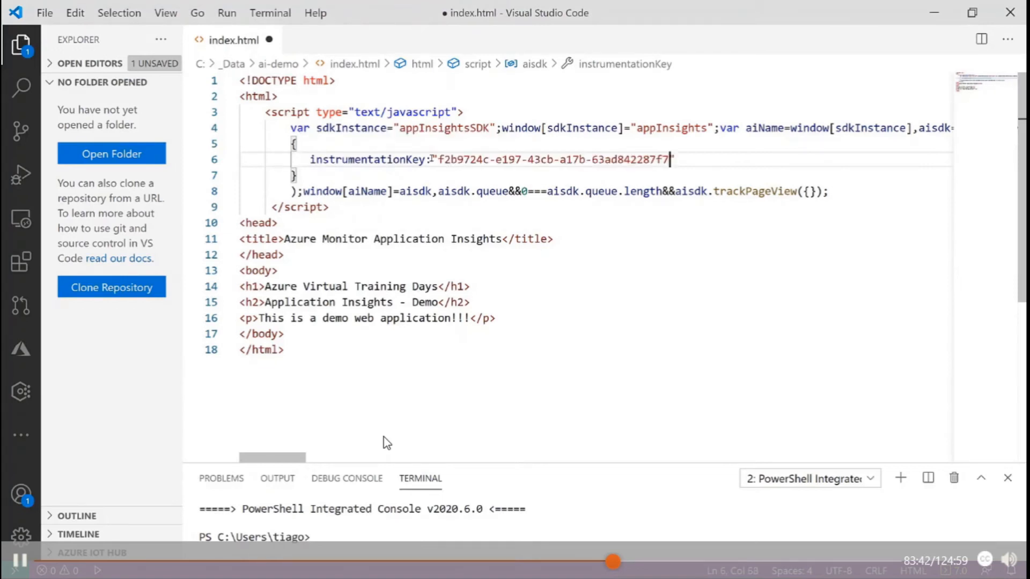
{"action": "left_click", "coordinate": [569, 236]}
{"action": "key", "text": "ctrl+s"}
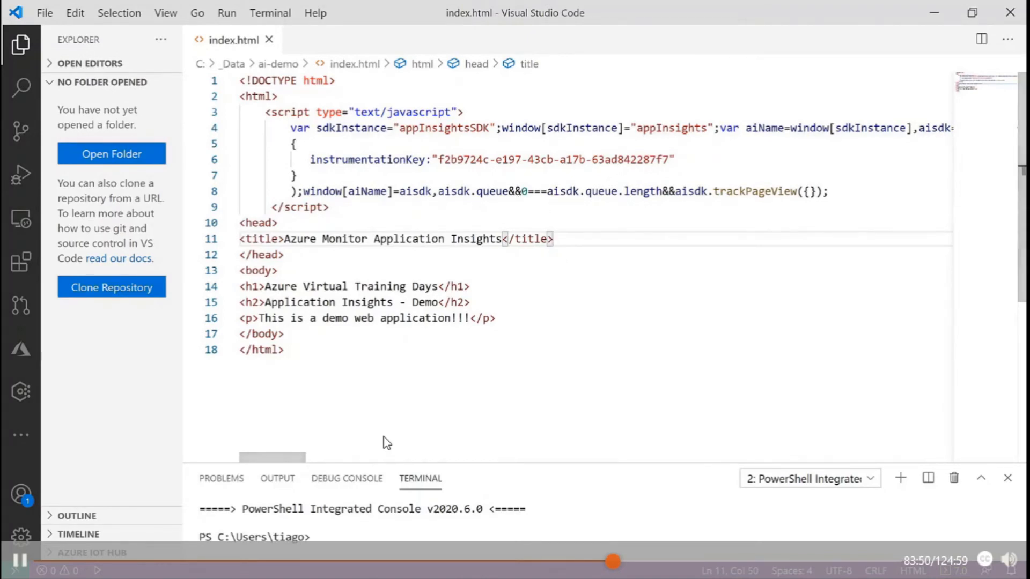
Step: Switch to the browser, leave full-screen view and reload the demo page C:/_Data/ai-demo/index.html
{"action": "left_click", "coordinate": [933, 13]}
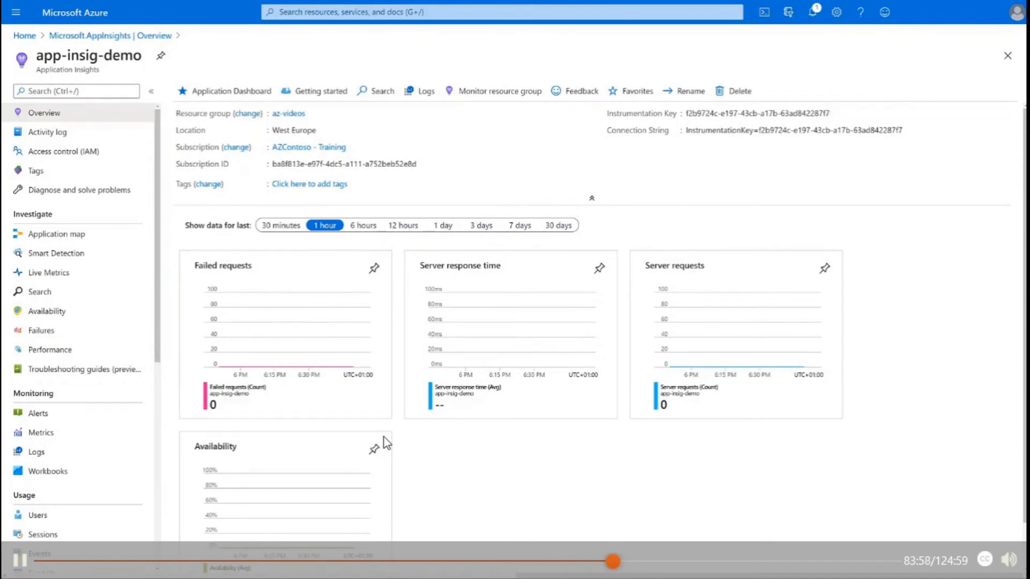
{"action": "key", "text": "ctrl+Tab"}
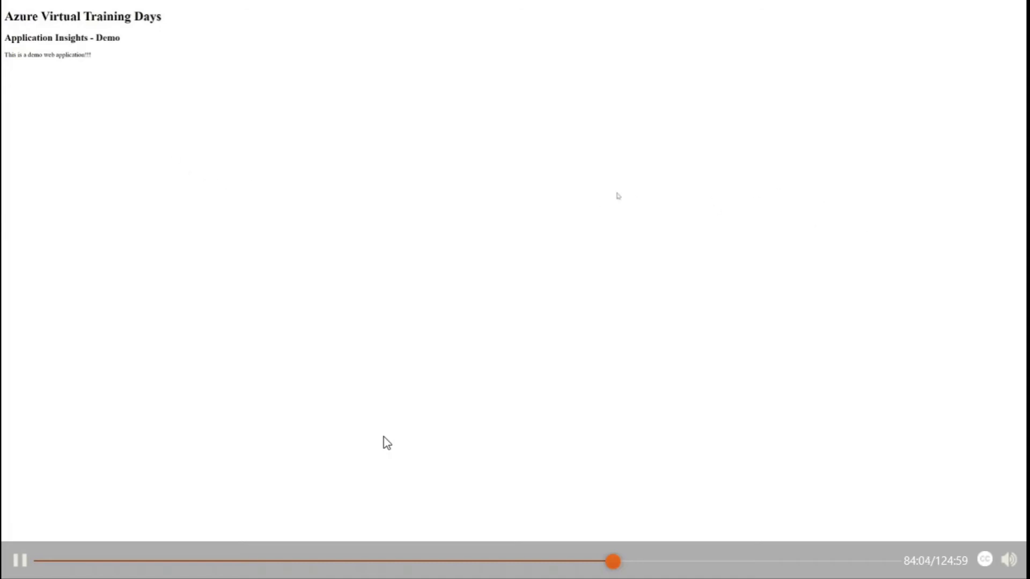
{"action": "key", "text": "F11"}
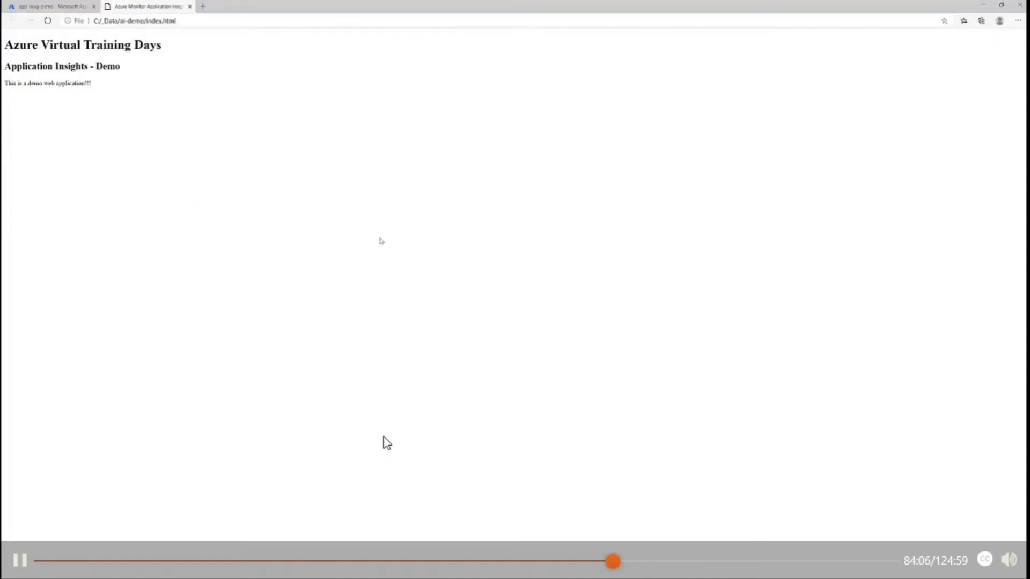
{"action": "key", "text": "F5"}
{"action": "left_click", "coordinate": [229, 20]}
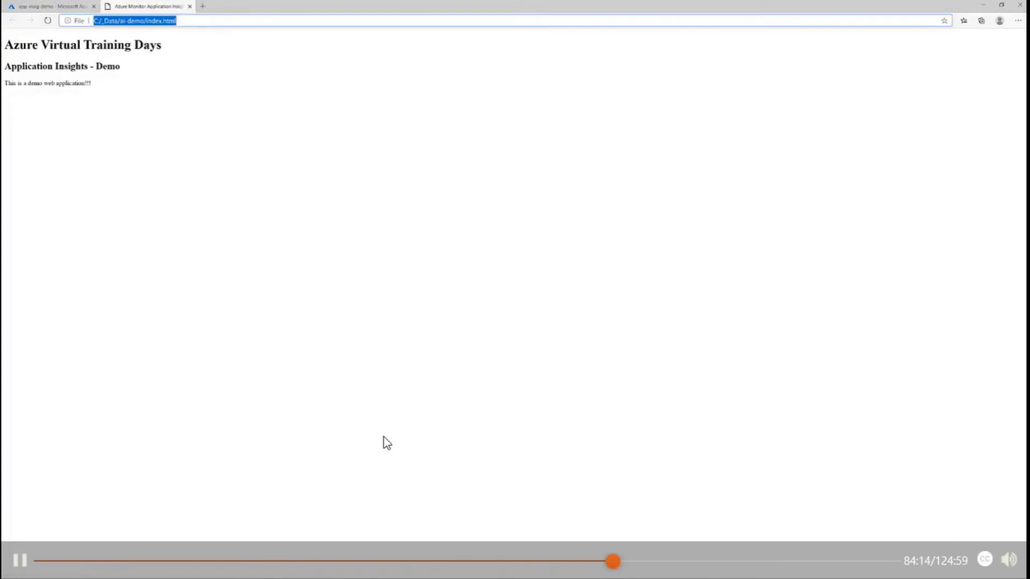
Step: Examine the end-to-end transaction details of the first 404 failure under All, and return to the Application Insights resource's Overview page
{"action": "key", "text": "alt+Tab"}
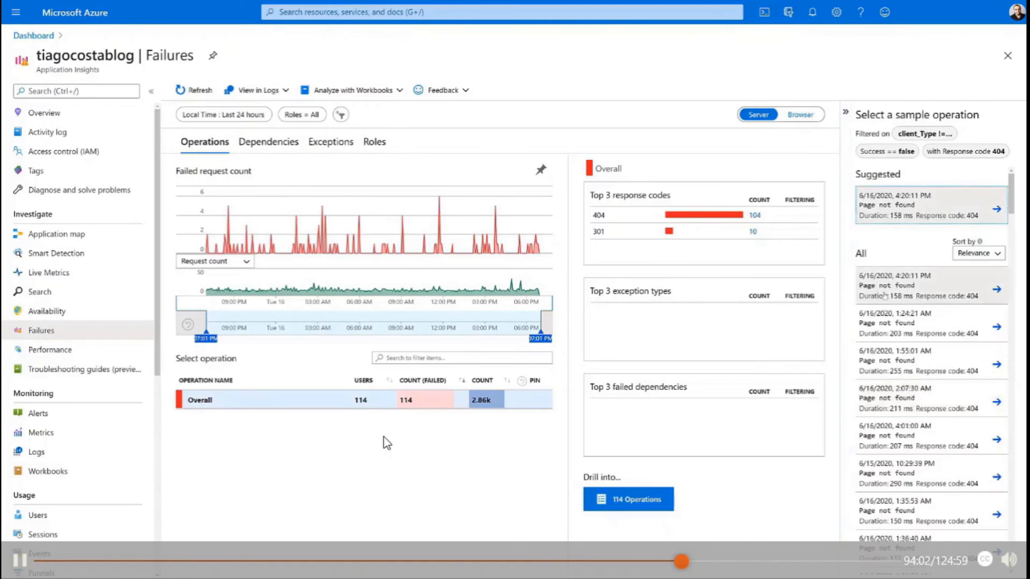
{"action": "left_click", "coordinate": [975, 289]}
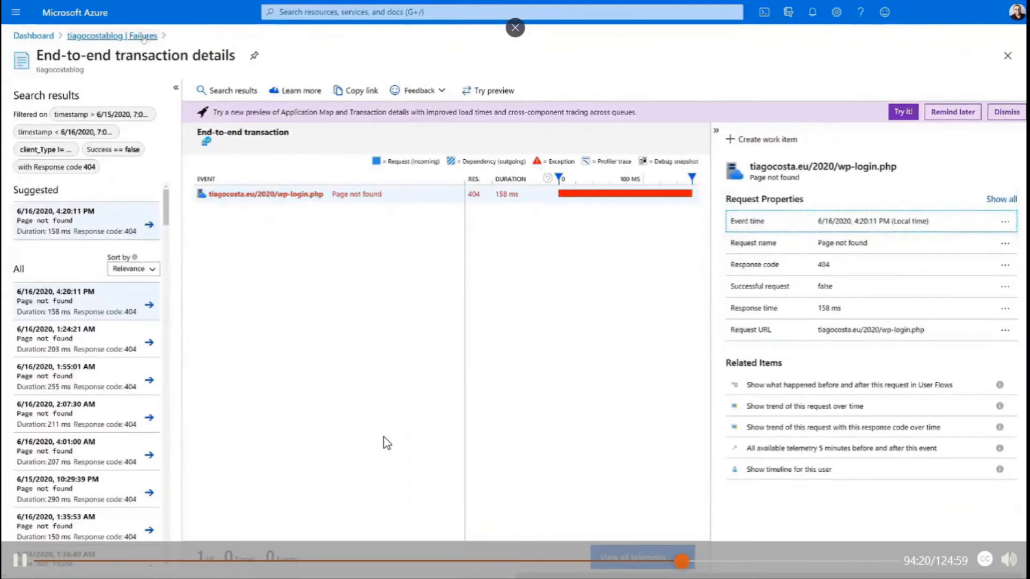
{"action": "left_click", "coordinate": [143, 37]}
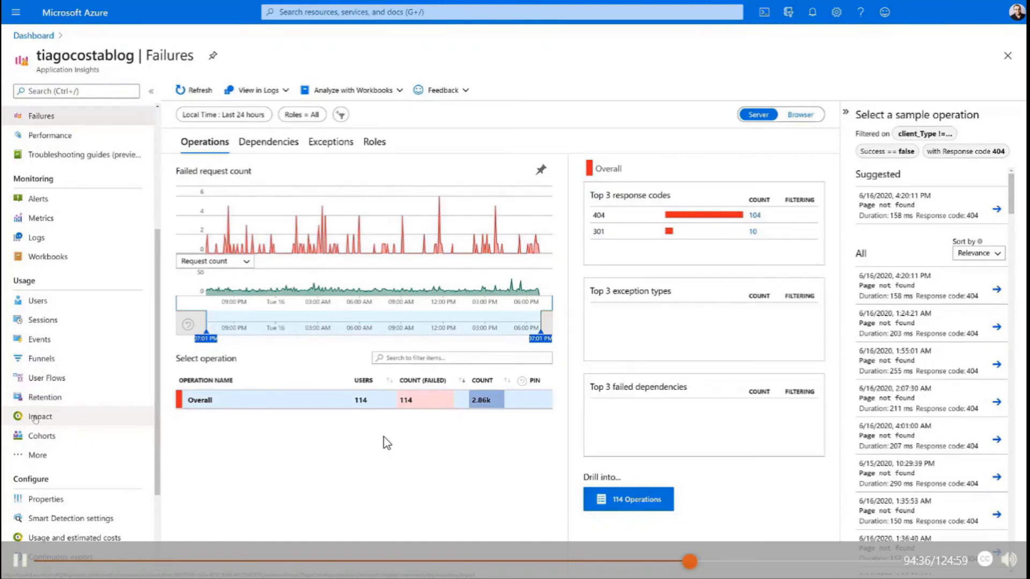
{"action": "scroll", "coordinate": [38, 322], "scroll_direction": "up", "scroll_amount": 4}
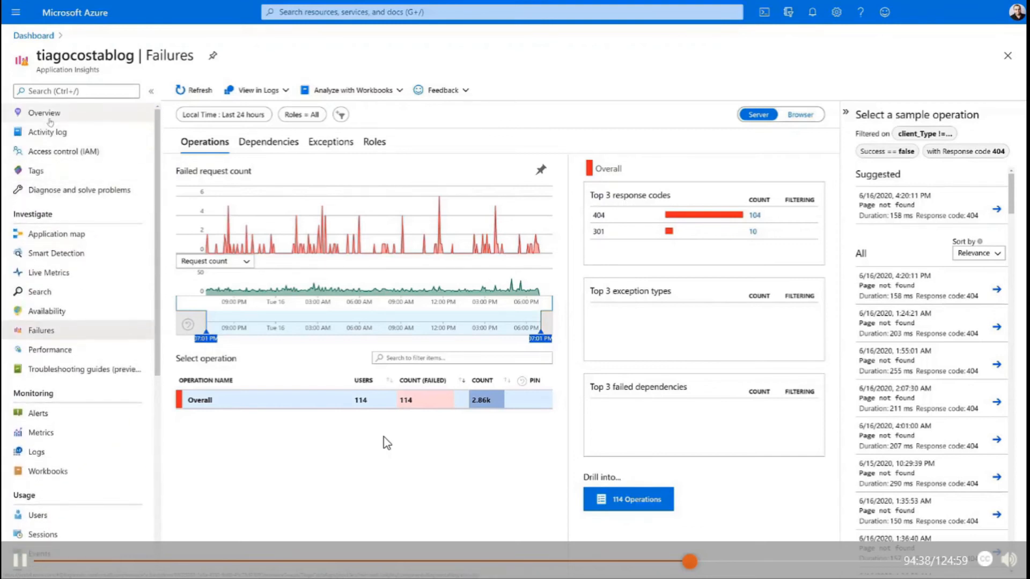
{"action": "left_click", "coordinate": [44, 112]}
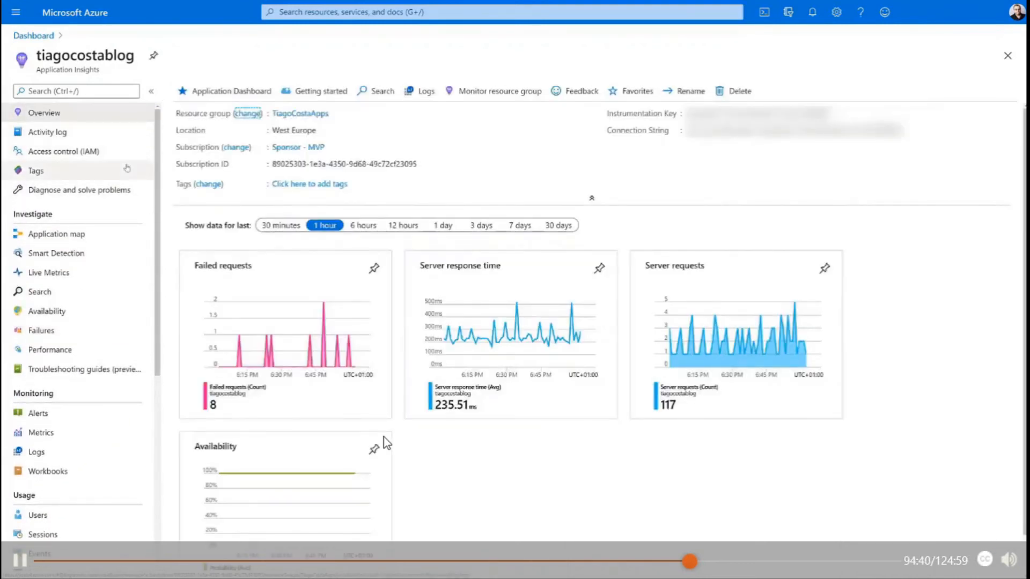
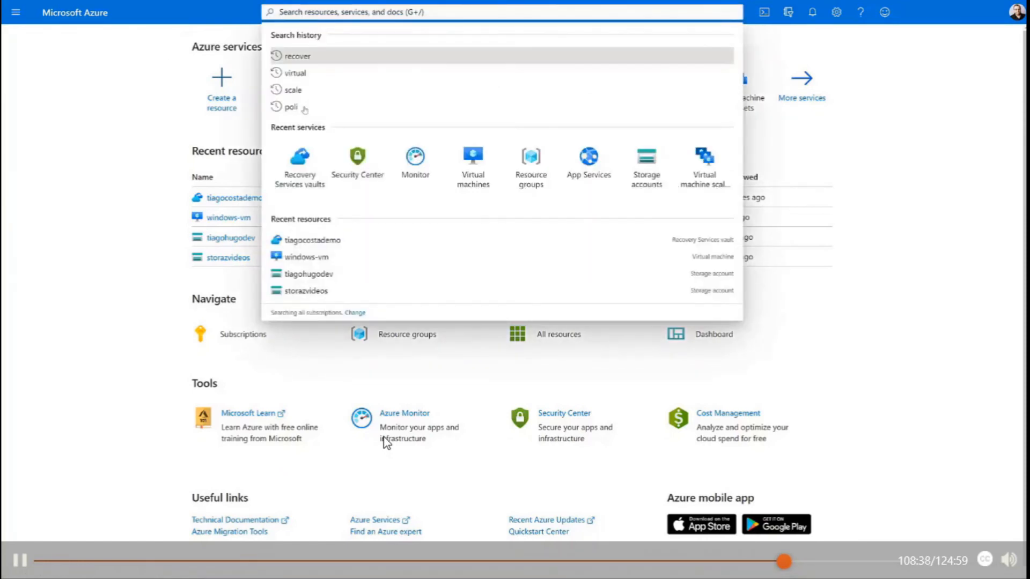
Step: Open the Recovery Services vault in the rsv-demo resource group and start configuring a new backup
{"action": "left_click", "coordinate": [299, 160]}
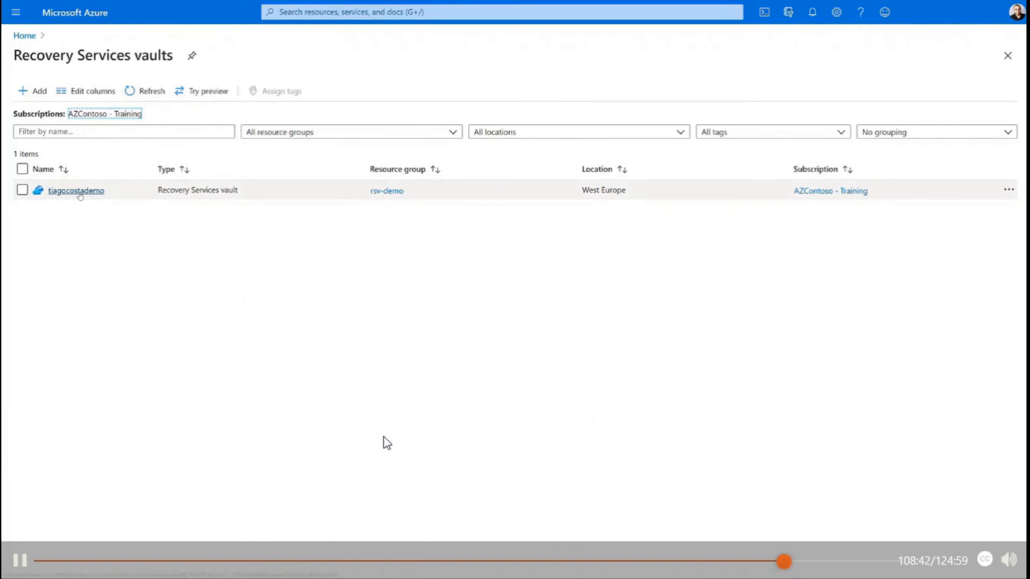
{"action": "left_click", "coordinate": [79, 192]}
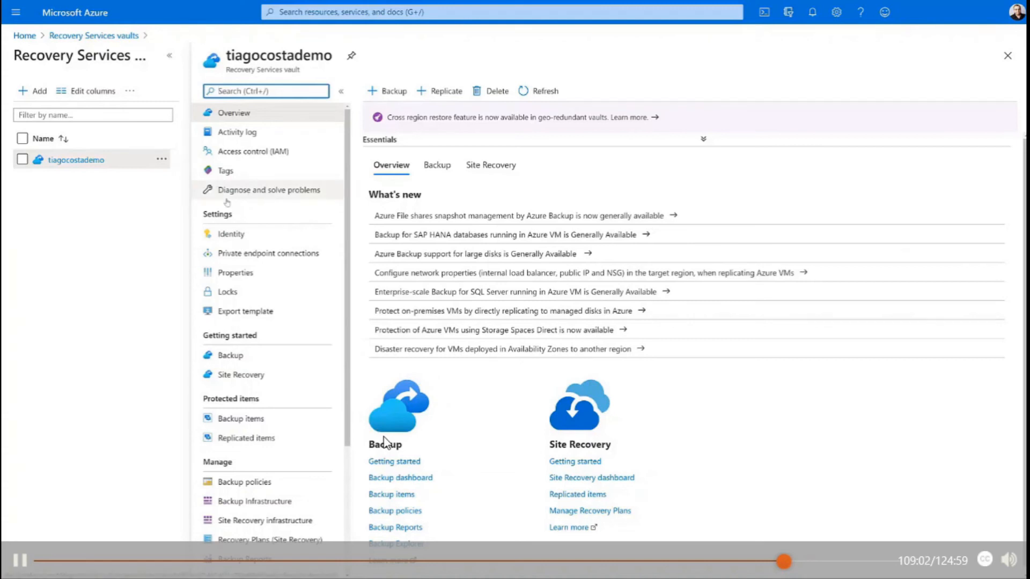
{"action": "left_click", "coordinate": [387, 92]}
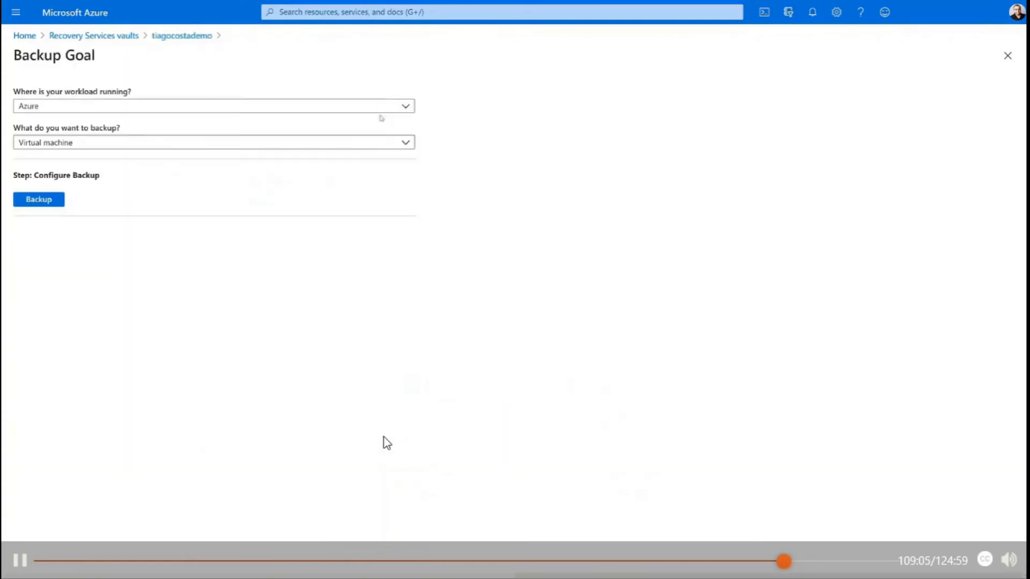
Step: Choose Azure as the place where the workload is running and open the choices for what to back up
{"action": "left_click", "coordinate": [169, 107]}
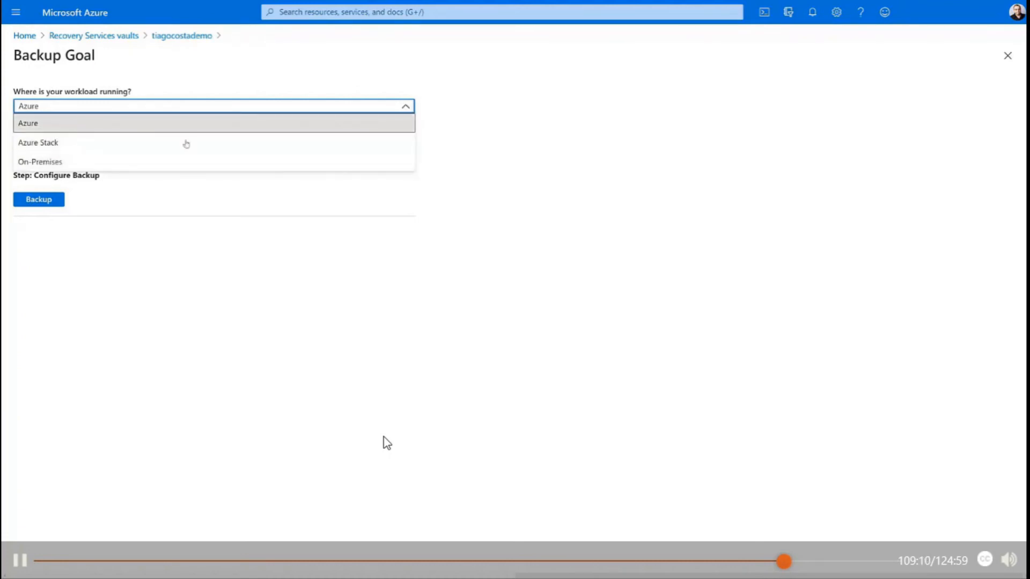
{"action": "left_click", "coordinate": [99, 123]}
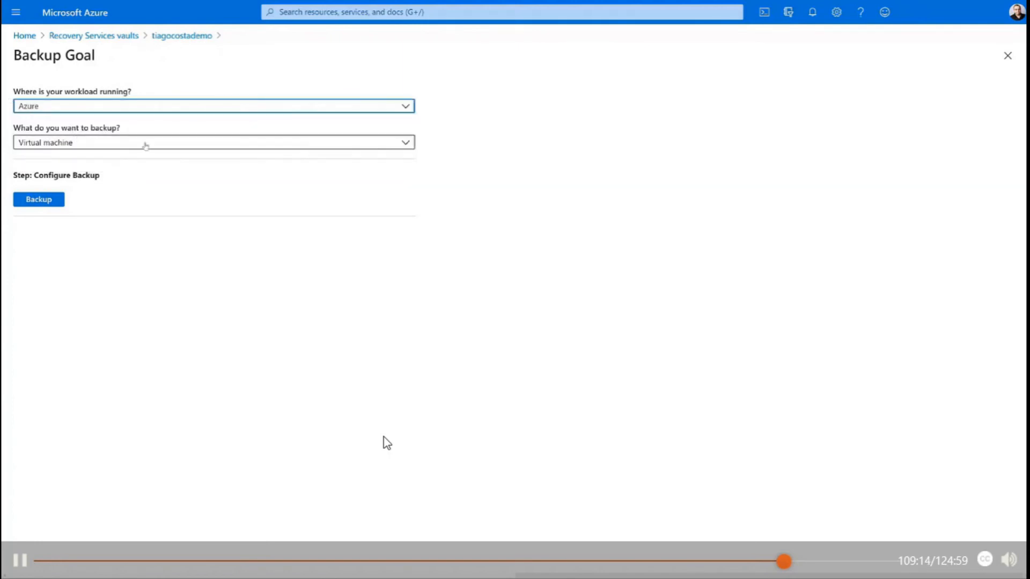
{"action": "left_click", "coordinate": [406, 144]}
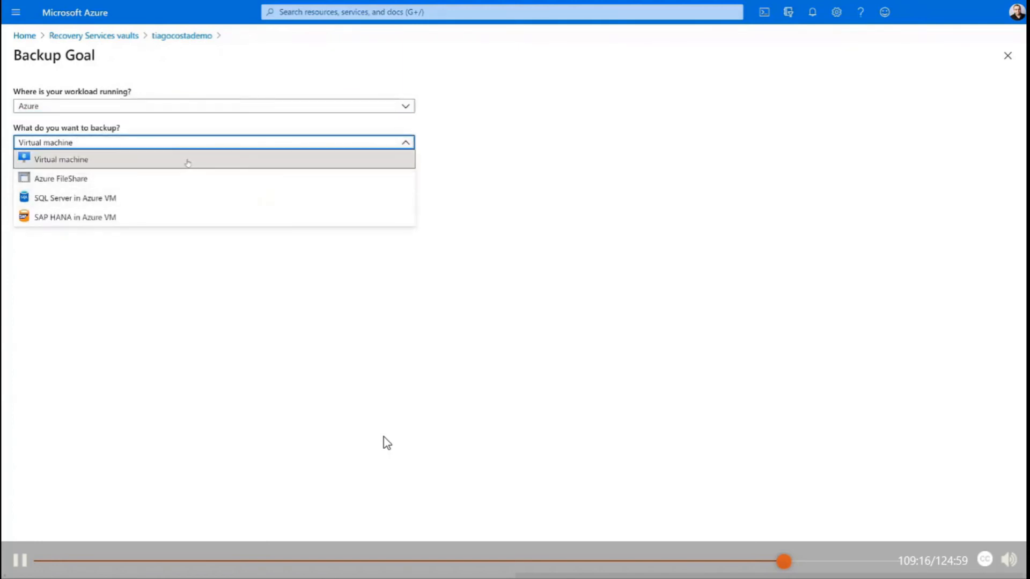